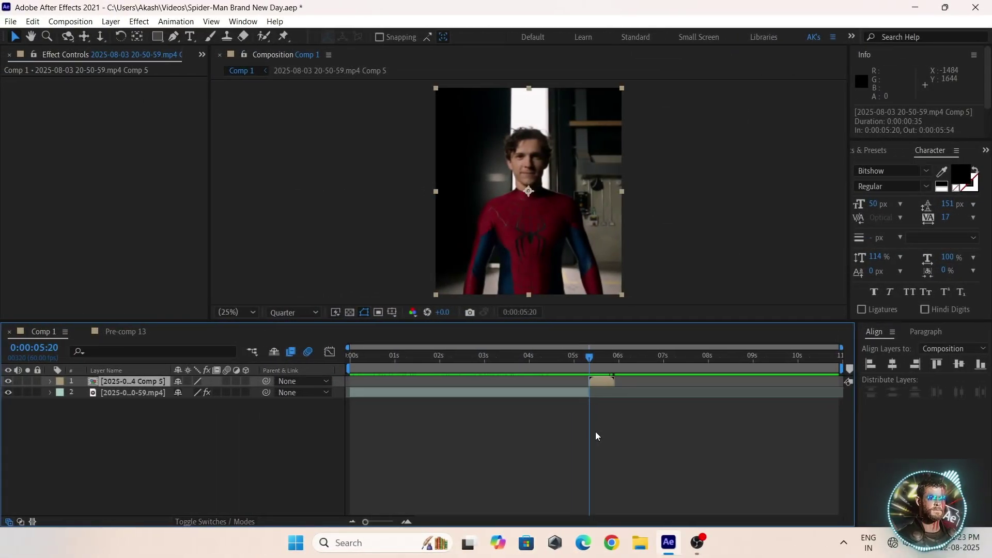
# Create a new adjustment layer above the two clips and trim its start to 0:00:04:50.
pyautogui.hotkey('ctrl', 'alt', 'y')
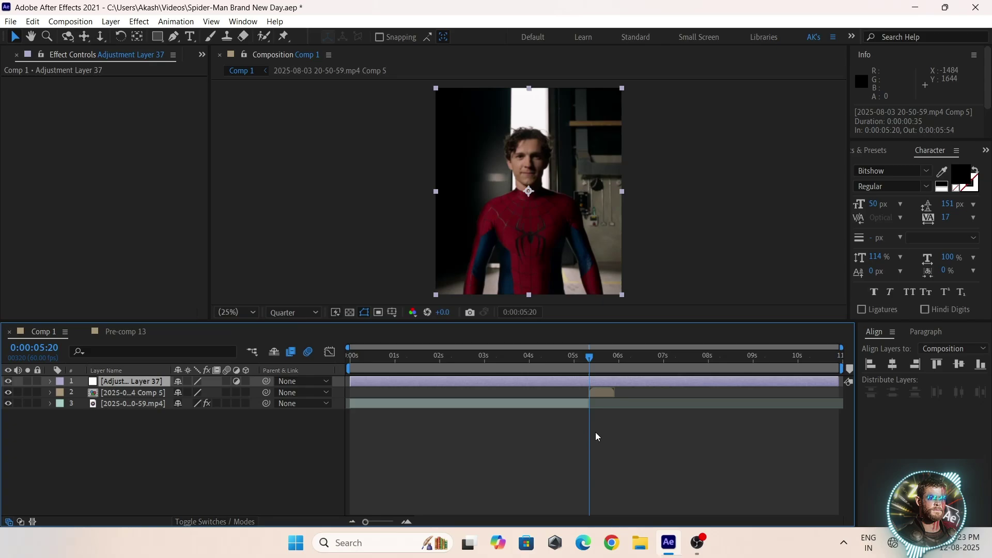
pyautogui.click(407, 521)
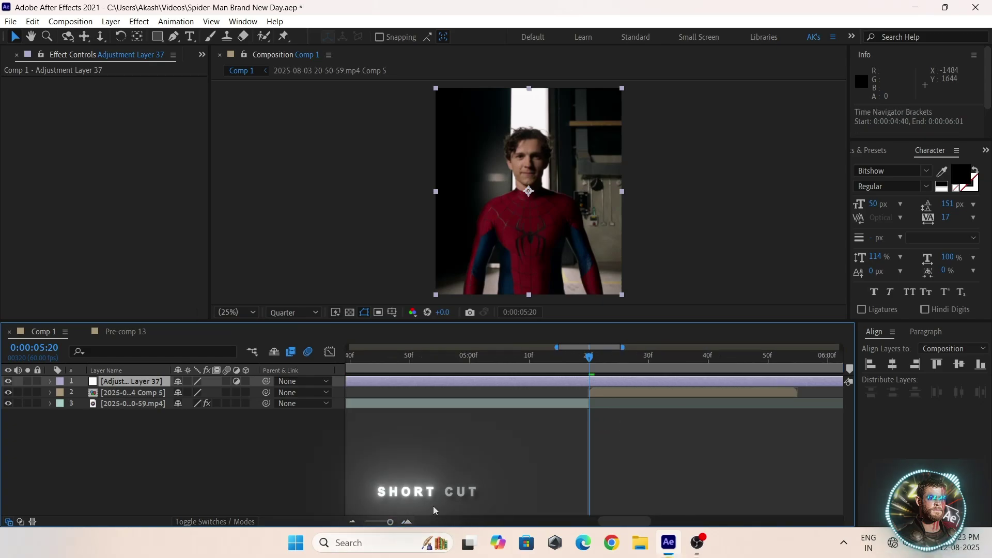
pyautogui.hotkey('shift', 'pageup')
pyautogui.hotkey('shift', 'pageup')
pyautogui.hotkey('shift', 'pageup')
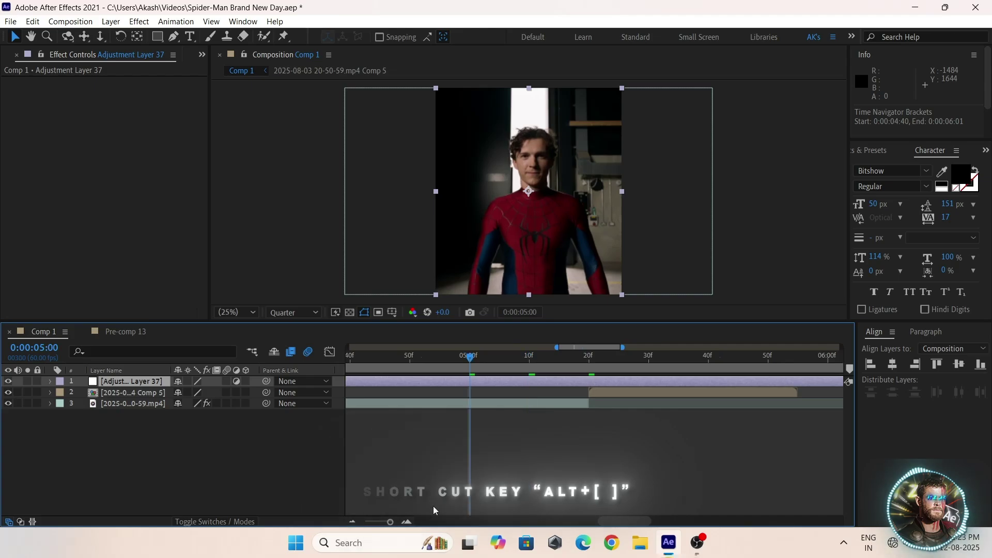
pyautogui.hotkey('alt', '[')
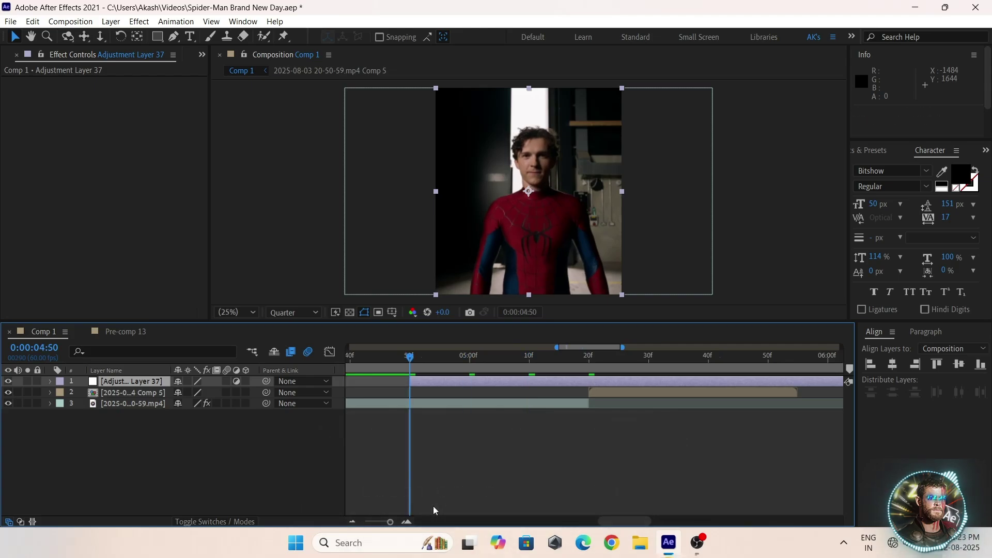
# Trim the end of the adjustment layer to the 0:00:05:50 mark.
pyautogui.hotkey('shift', 'pagedown')
pyautogui.hotkey('shift', 'pagedown')
pyautogui.hotkey('shift', 'pagedown')
pyautogui.hotkey('shift', 'pagedown')
pyautogui.hotkey('shift', 'pagedown')
pyautogui.hotkey('shift', 'pagedown')
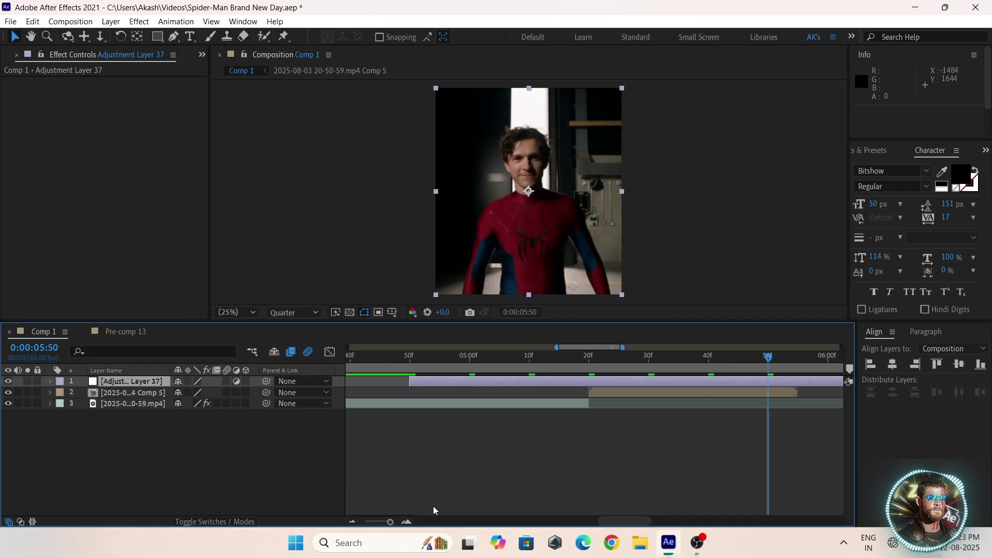
pyautogui.hotkey('alt', ']')
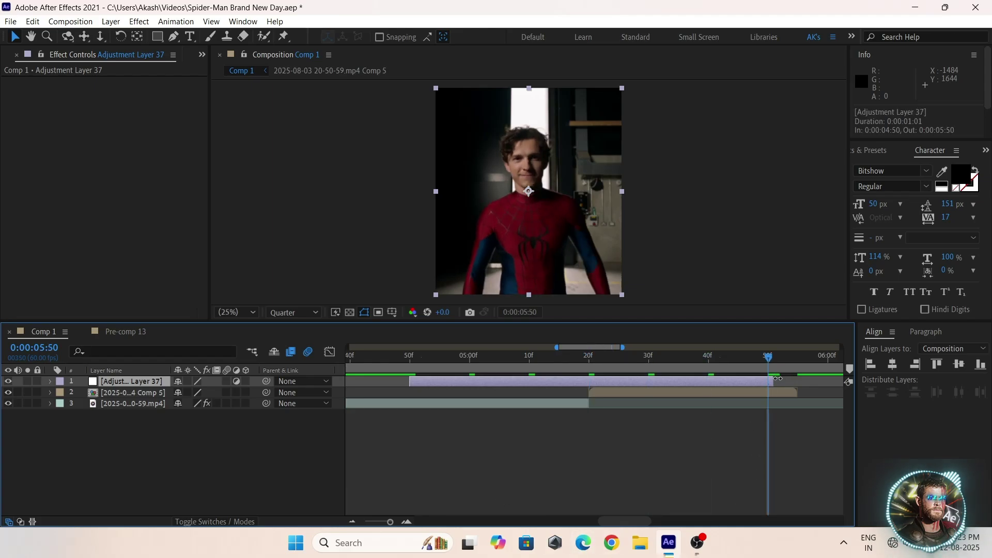
pyautogui.moveTo(775, 382); pyautogui.dragTo(769, 382)
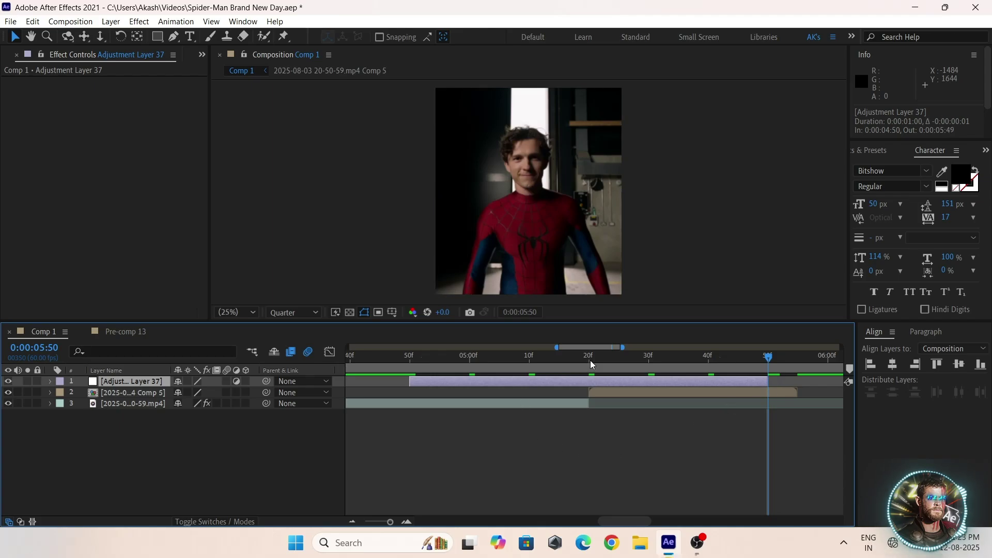
# Apply the S_Shake effect to the adjustment layer and set its Amplitude and Frequency to 0.
pyautogui.moveTo(590, 360); pyautogui.dragTo(579, 418)
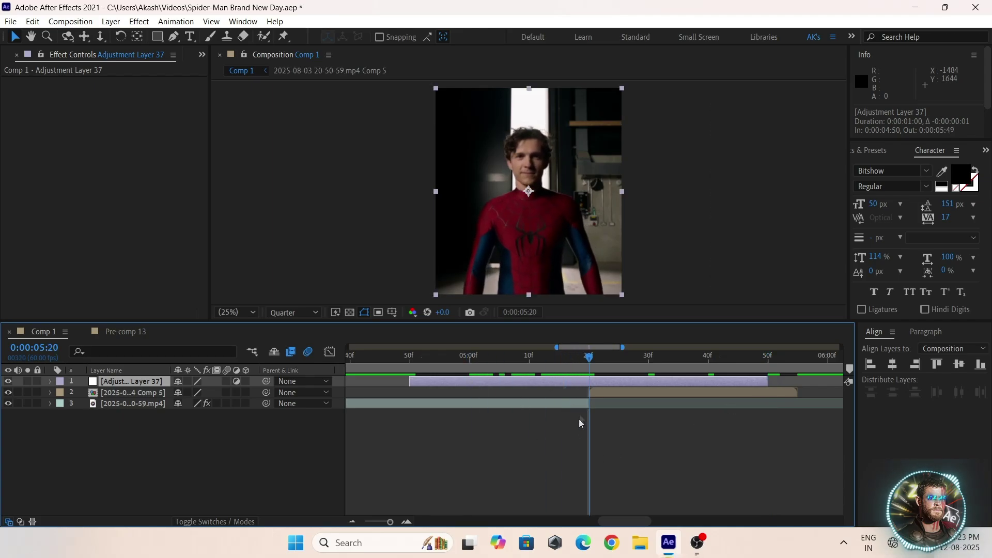
pyautogui.hotkey('ctrl', 'space')
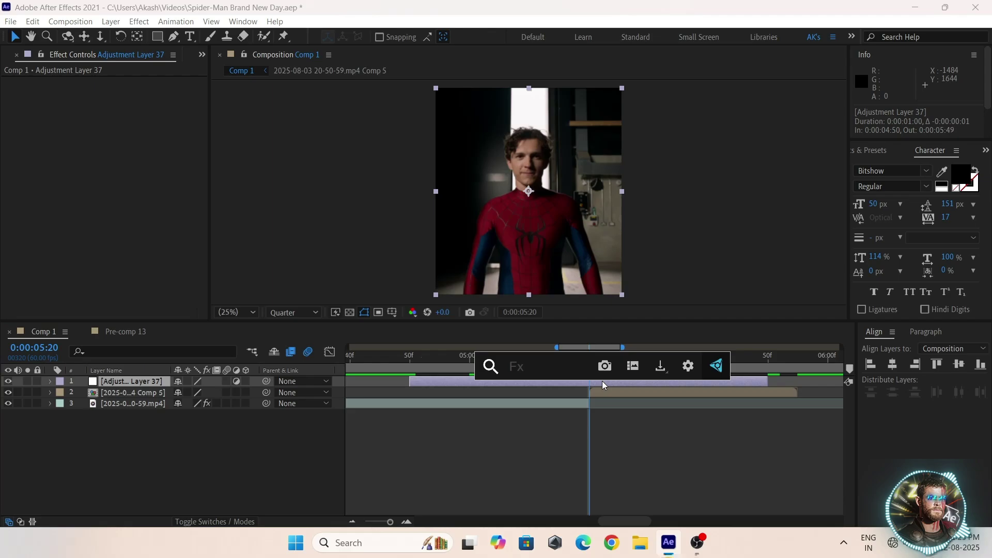
pyautogui.write('shake')
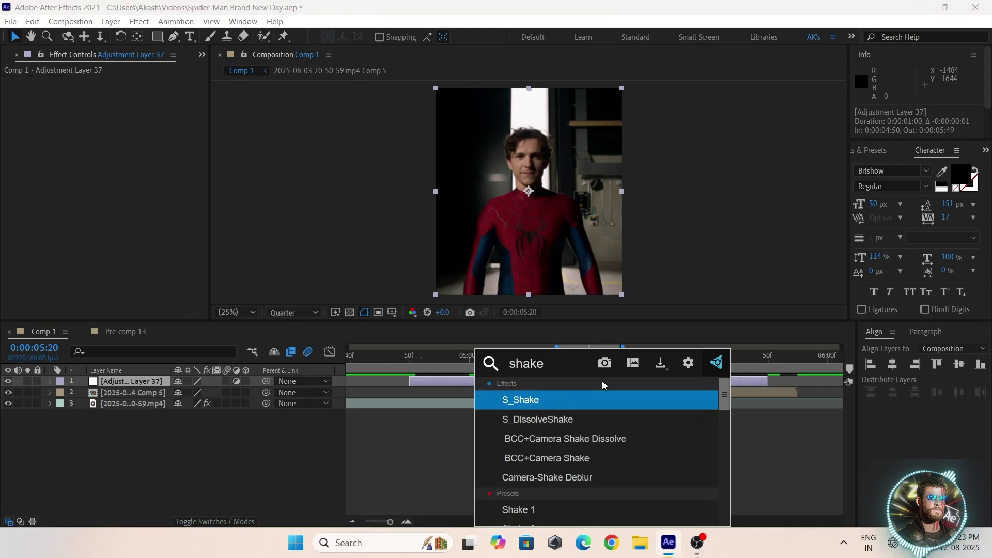
pyautogui.press('Return')
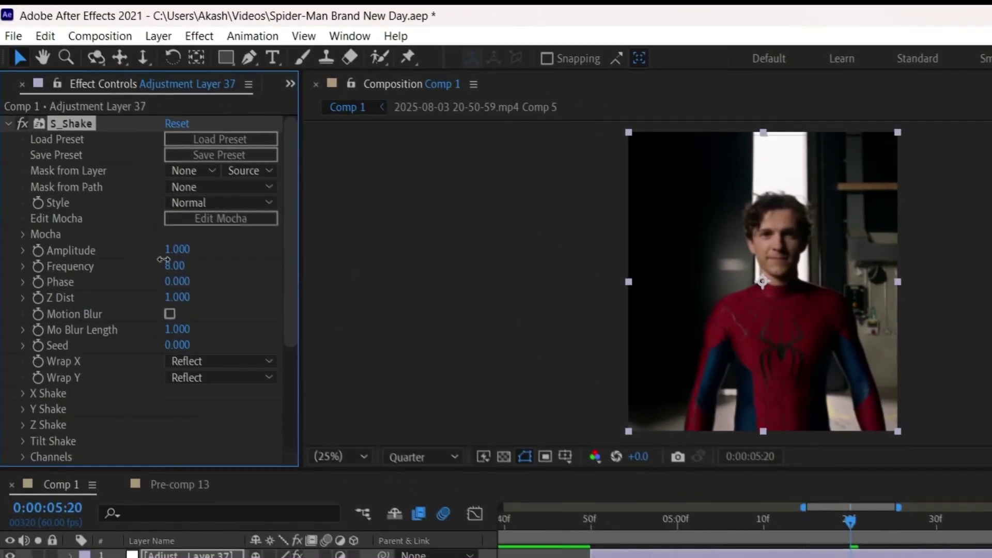
pyautogui.moveTo(178, 251); pyautogui.dragTo(24, 297)
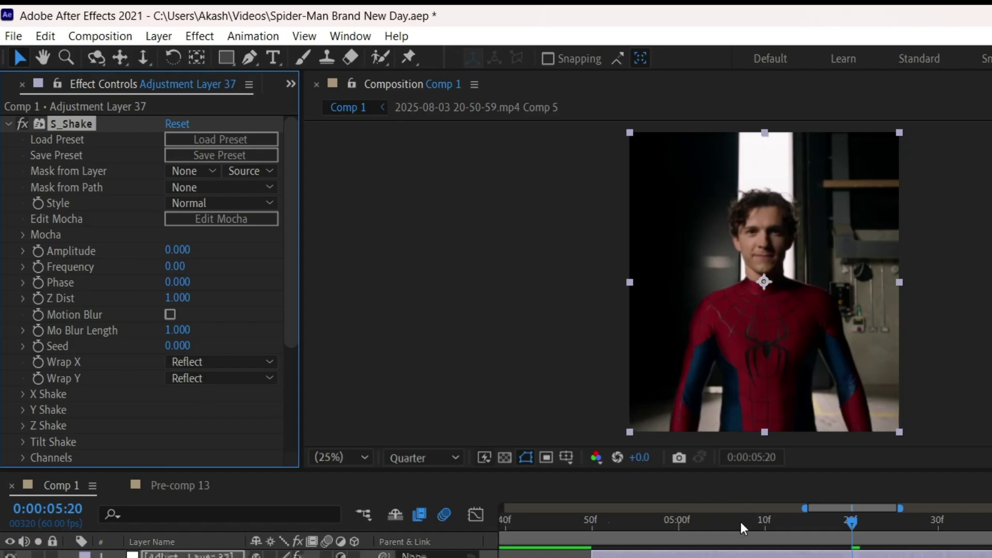
# Add starting keyframes for S_Shake's Amplitude and Frequency at 0:00:04:50, where the adjustment layer begins.
pyautogui.click(603, 537)
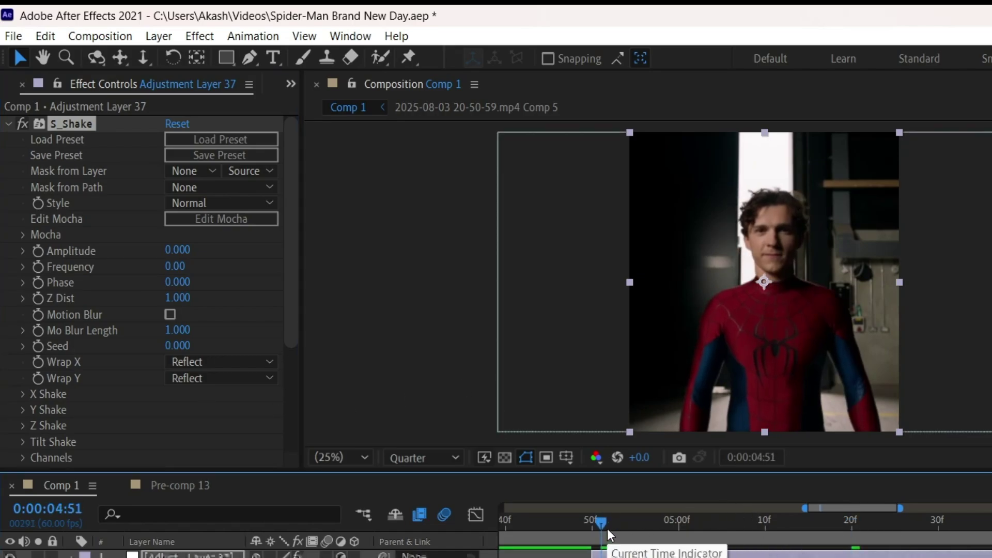
pyautogui.press('pageup')
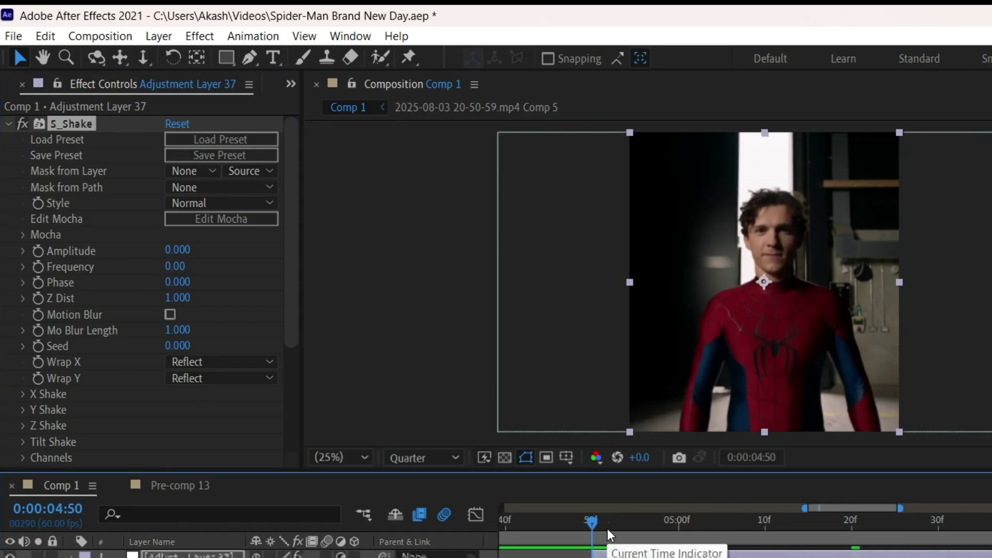
pyautogui.click(40, 256)
pyautogui.click(38, 266)
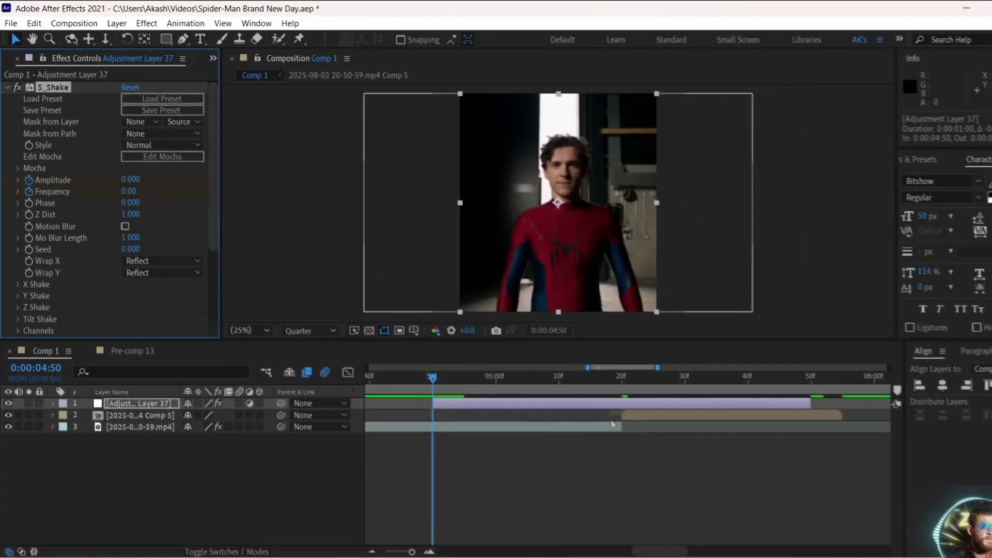
# At the clip cut at 0:00:05:20, set S_Shake's Amplitude to 0.270 and Frequency to 1.10.
pyautogui.moveTo(606, 381); pyautogui.dragTo(622, 405)
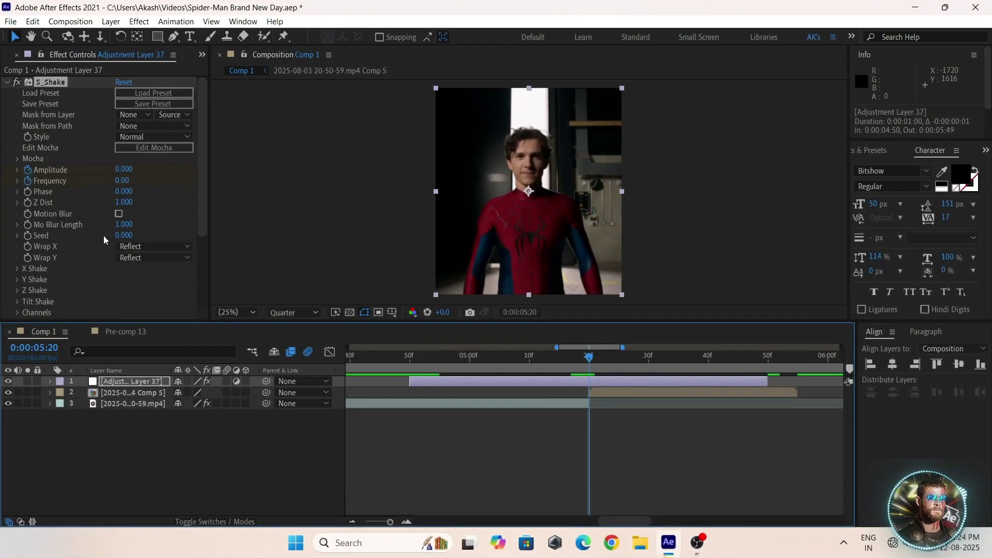
pyautogui.click(131, 171)
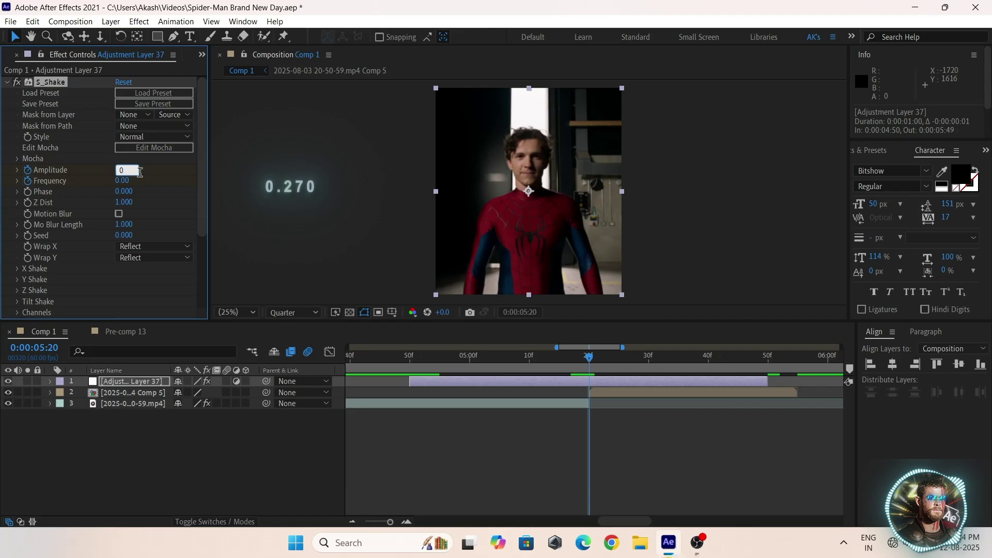
pyautogui.write('0.2')
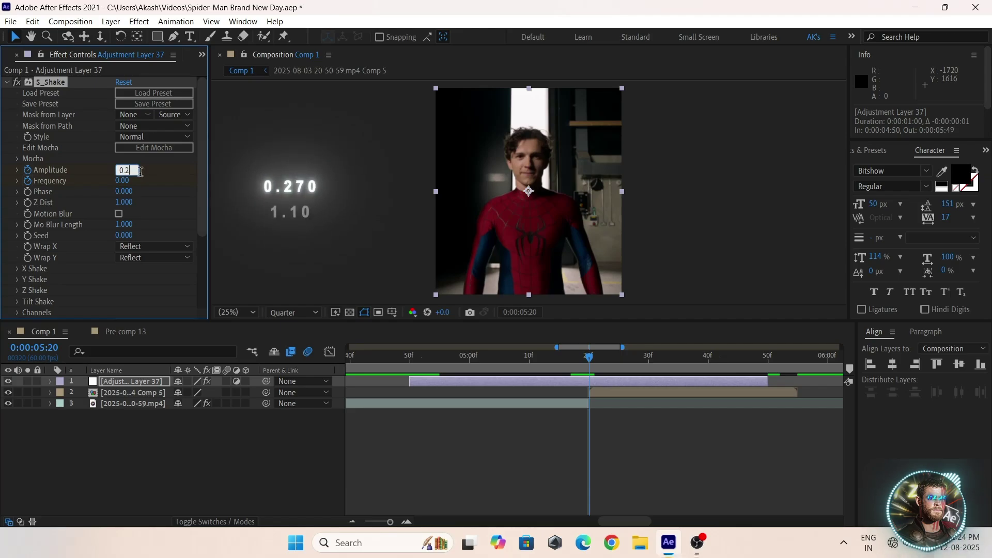
pyautogui.write('70')
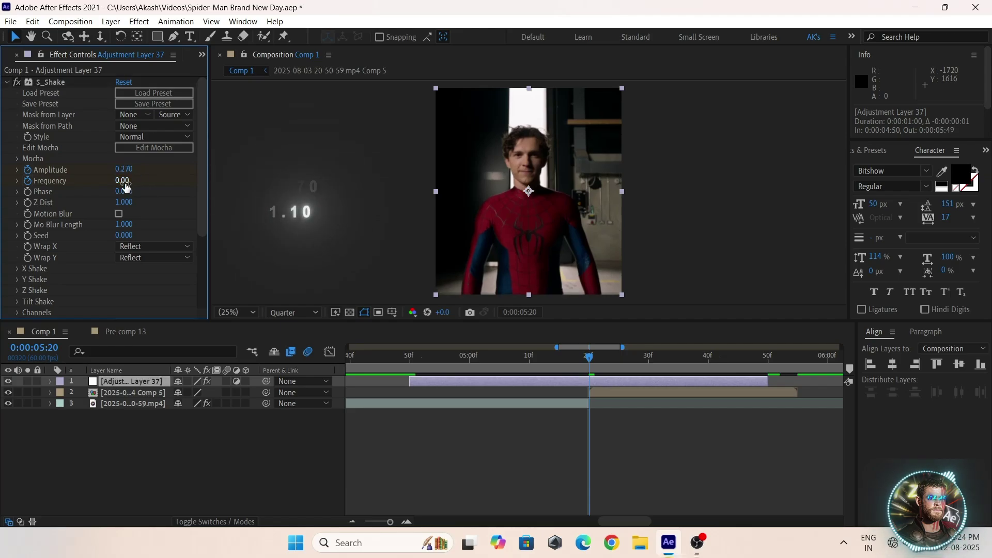
pyautogui.press('Tab')
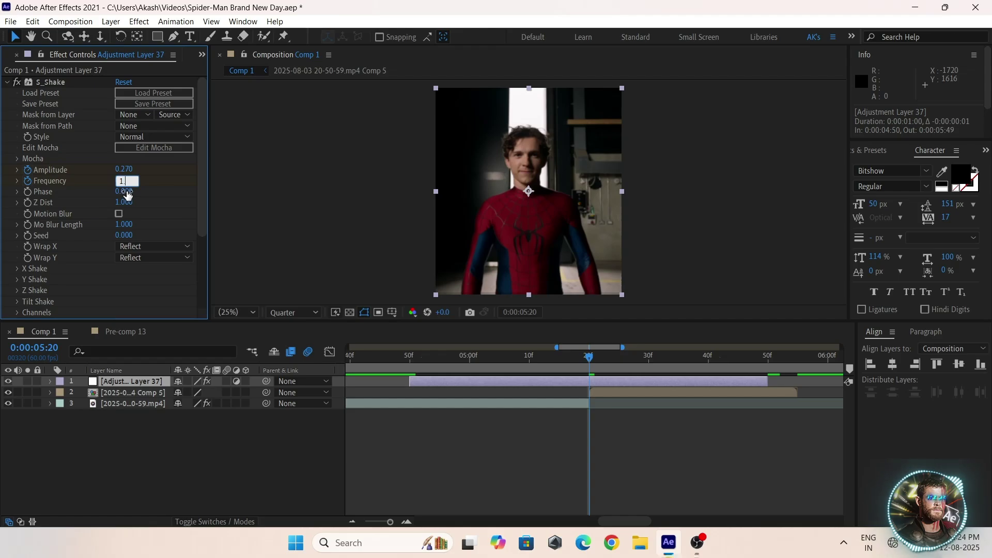
pyautogui.write('1.10')
pyautogui.press('Return')
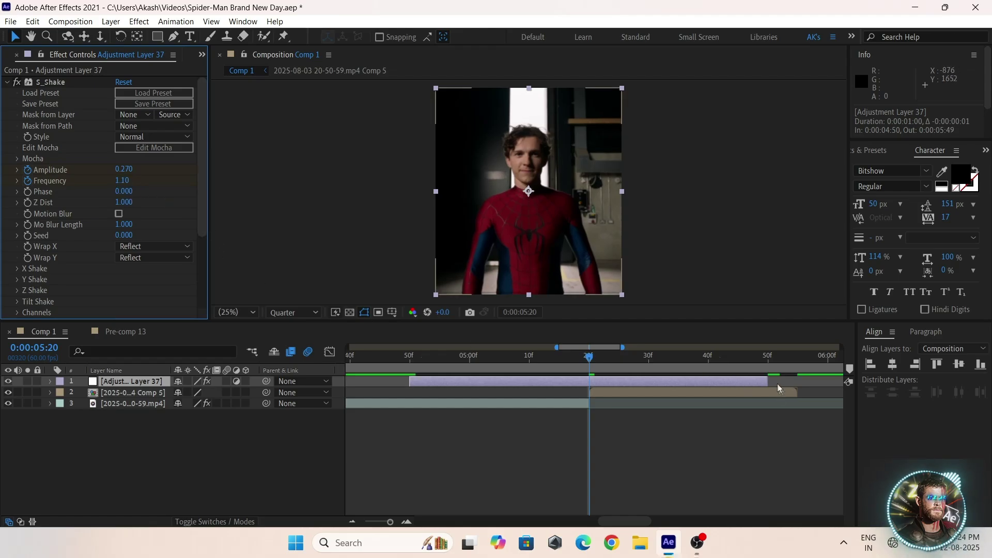
# At 0:00:05:50, set S_Shake's Amplitude and Frequency to 0, and preview the shake keyframes across the cut.
pyautogui.moveTo(757, 364); pyautogui.dragTo(767, 379)
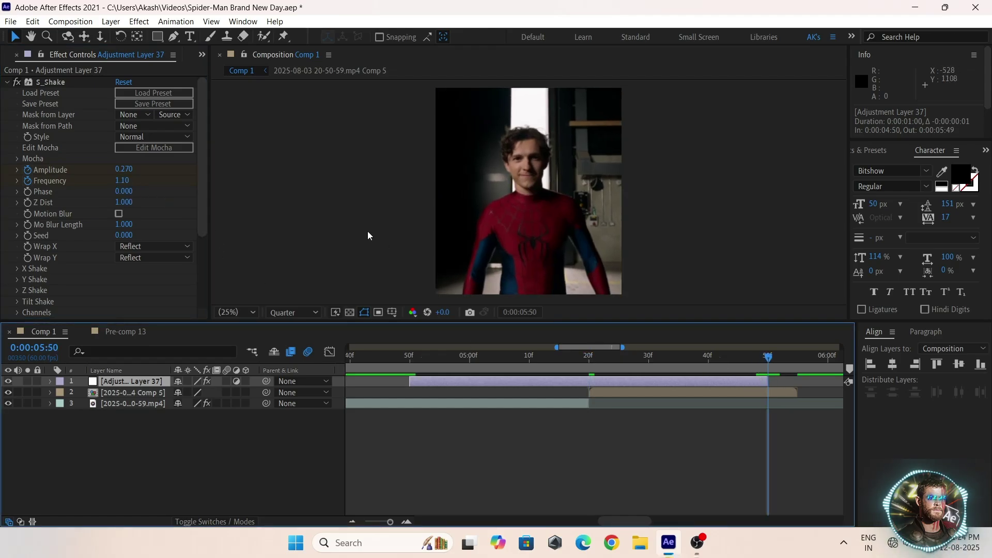
pyautogui.moveTo(129, 171); pyautogui.dragTo(50, 181)
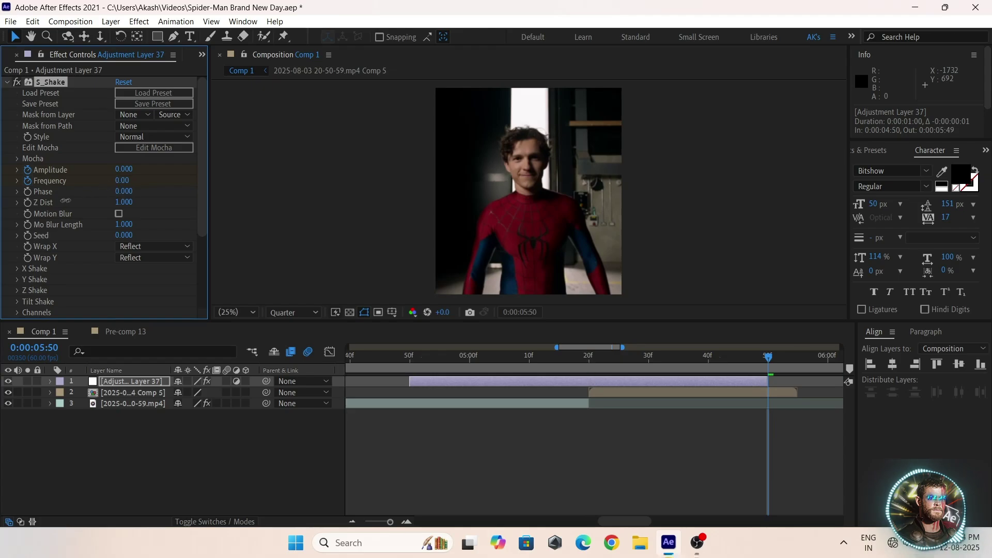
pyautogui.press('u')
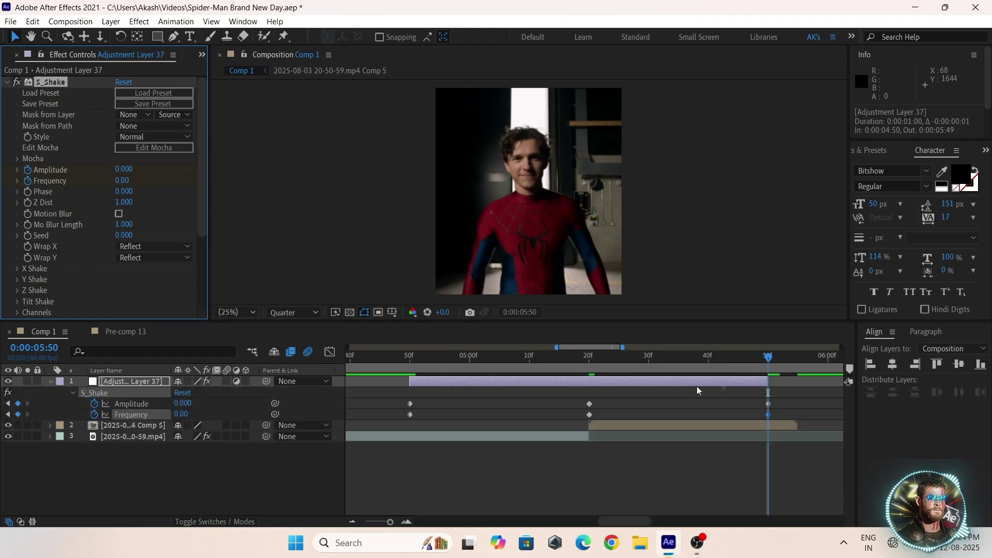
pyautogui.moveTo(493, 361); pyautogui.dragTo(732, 410)
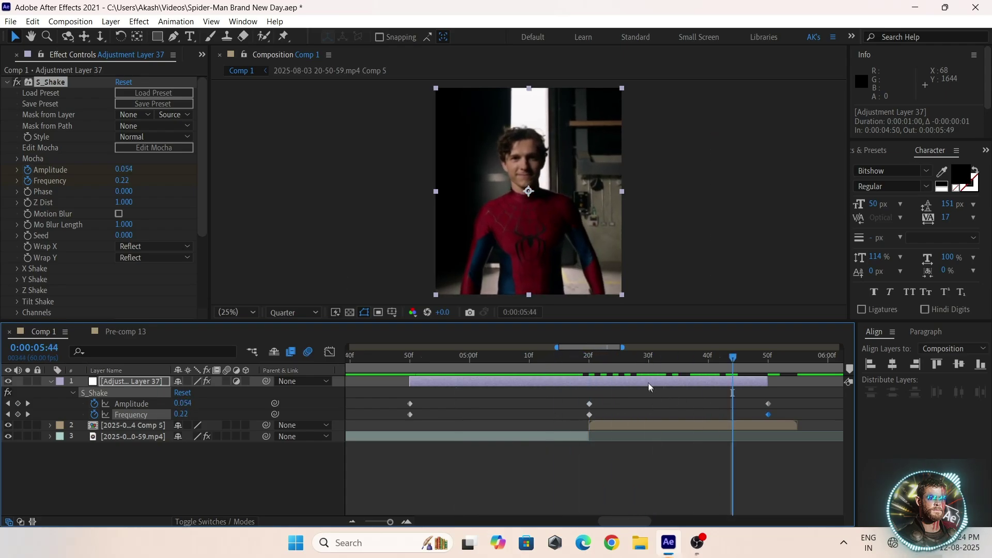
pyautogui.press('u')
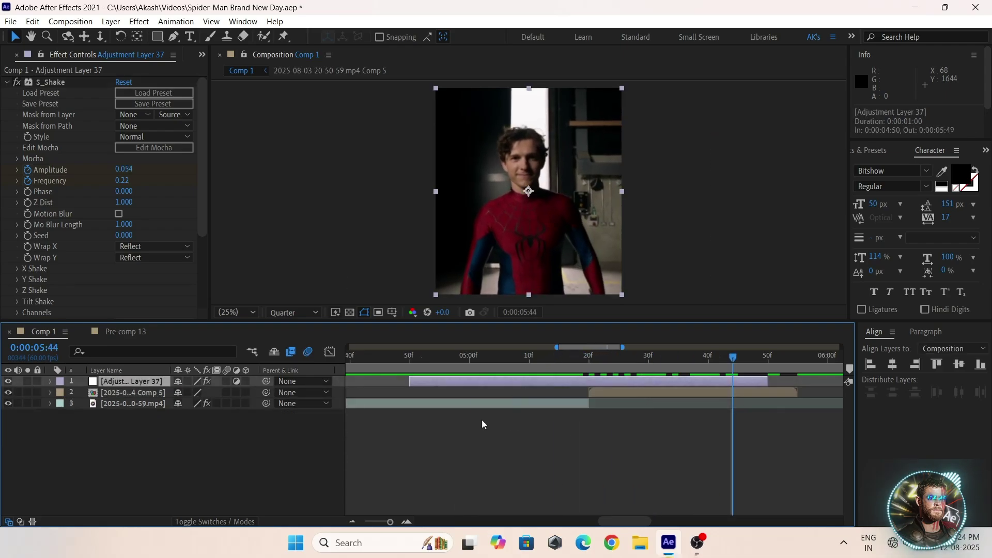
# Duplicate the shake adjustment layer and delete the S_Shake effect from the upper copy.
pyautogui.hotkey('ctrl', 'd')
pyautogui.click(504, 447)
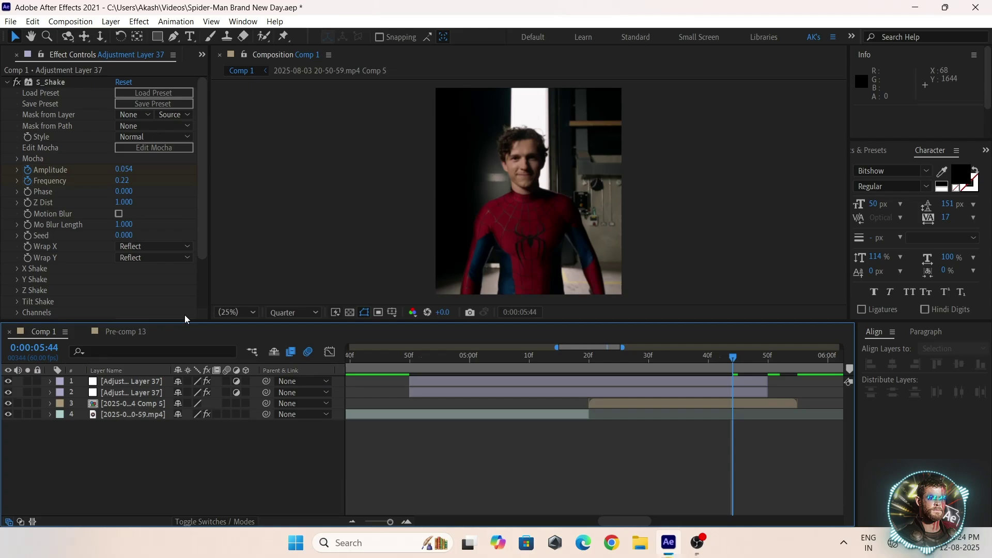
pyautogui.click(7, 81)
pyautogui.click(32, 84)
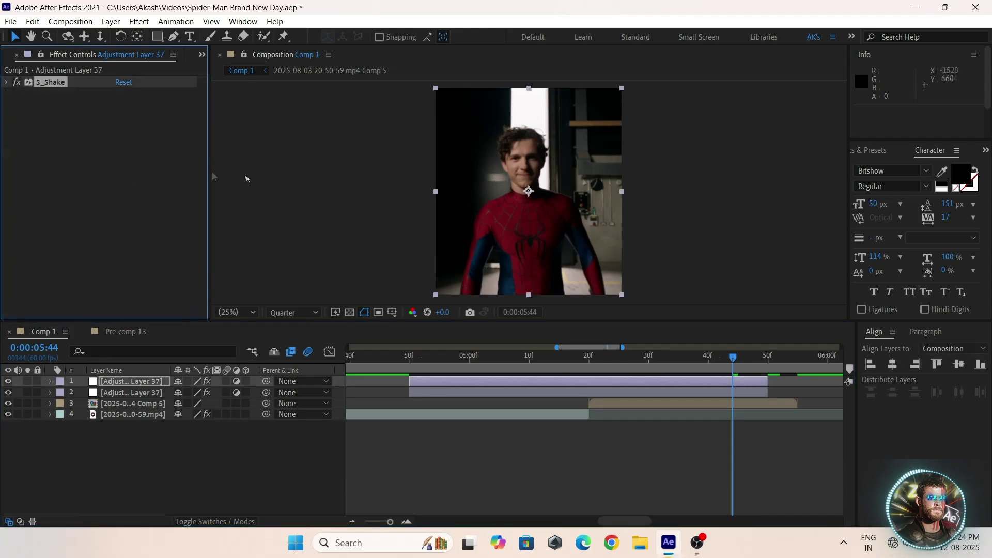
pyautogui.press('Delete')
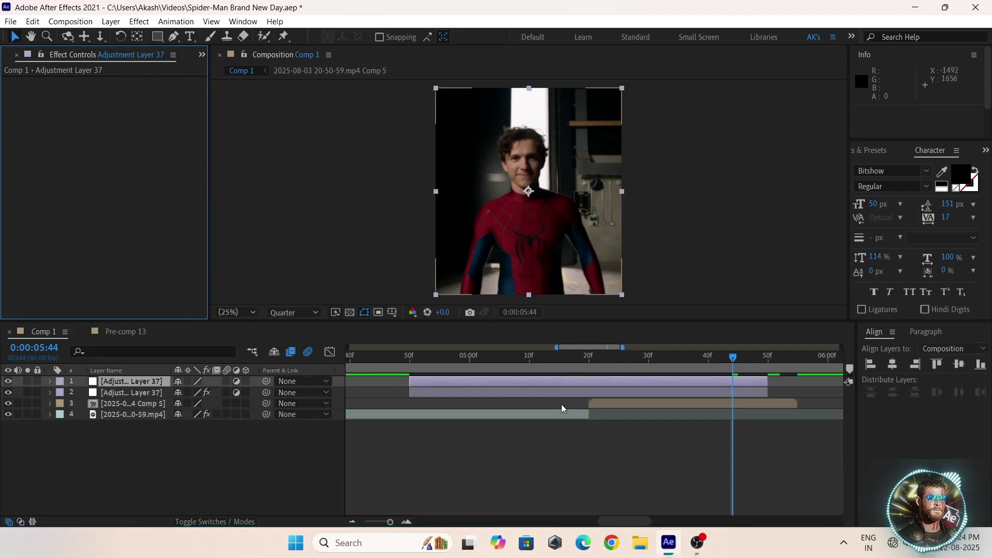
# Go to the start of the upper adjustment layer at 0:00:04:50 and apply BCC Ripple Dissolve to it.
pyautogui.press('i')
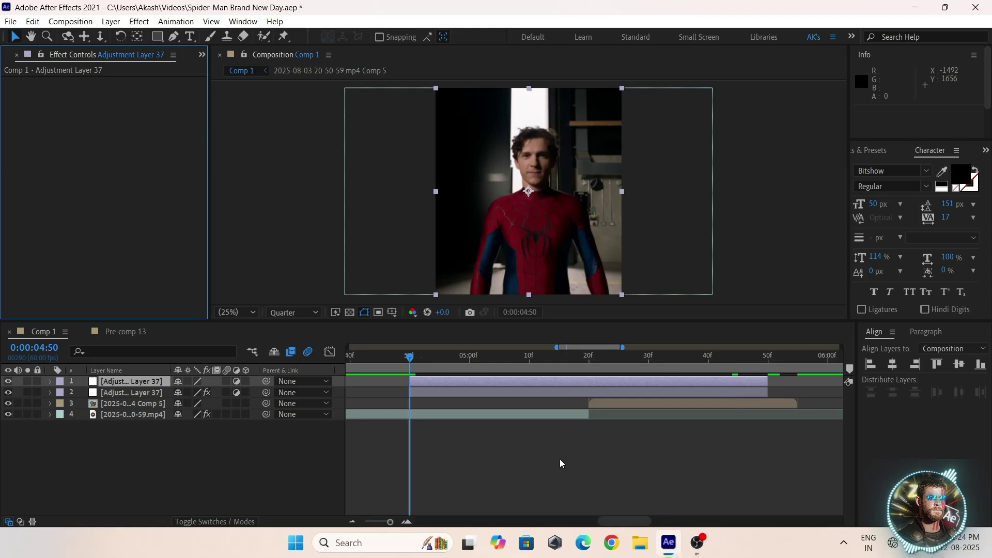
pyautogui.hotkey('ctrl', 'space')
pyautogui.write('bcc')
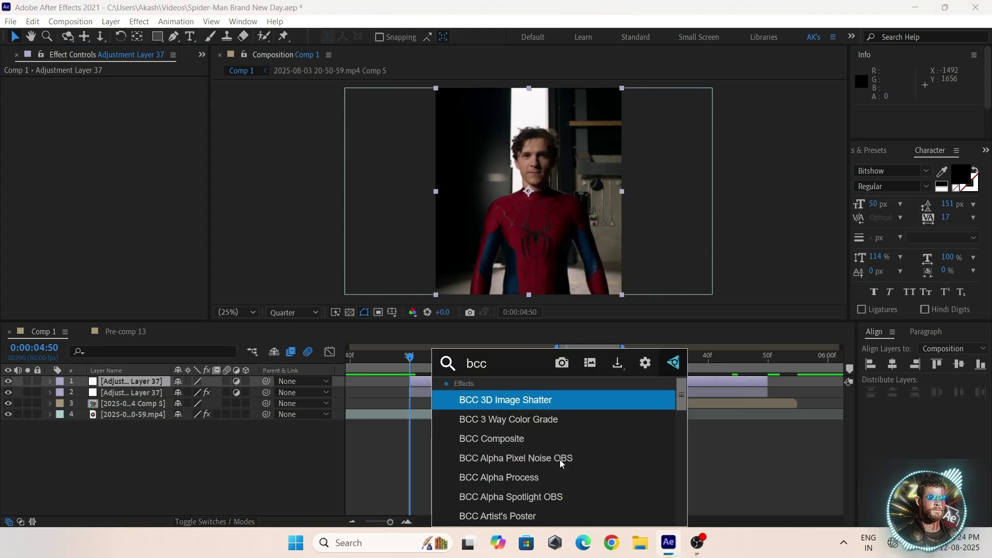
pyautogui.write(' ripp')
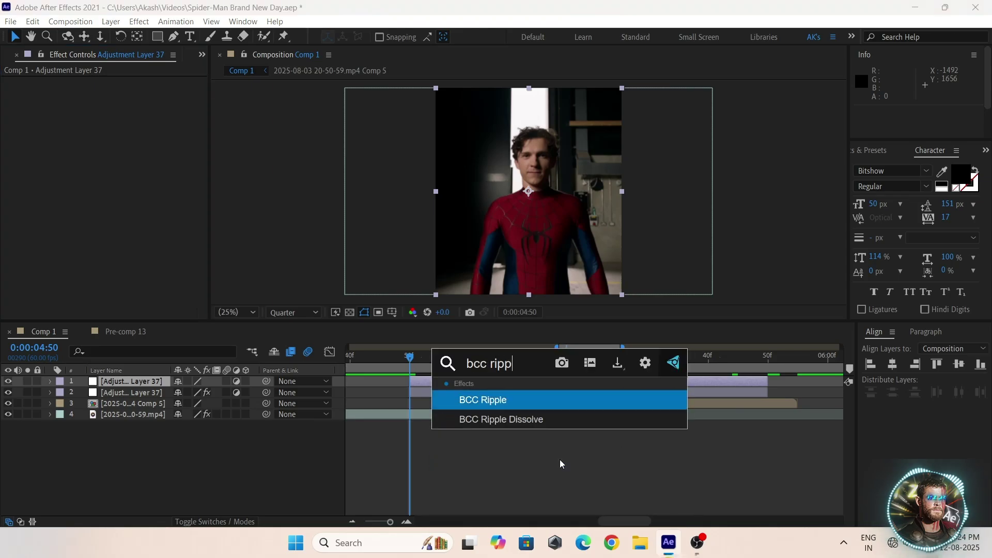
pyautogui.press('Down')
pyautogui.press('Return')
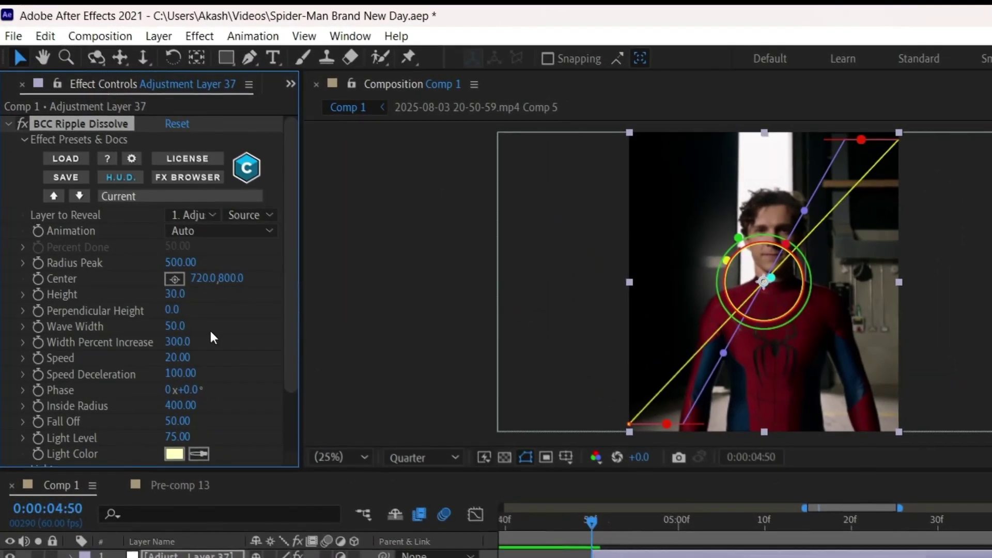
# Set the ripple's Animation to Pct. Done and keyframe Percent Done at 100 at 0:00:04:50.
pyautogui.click(203, 238)
pyautogui.click(206, 269)
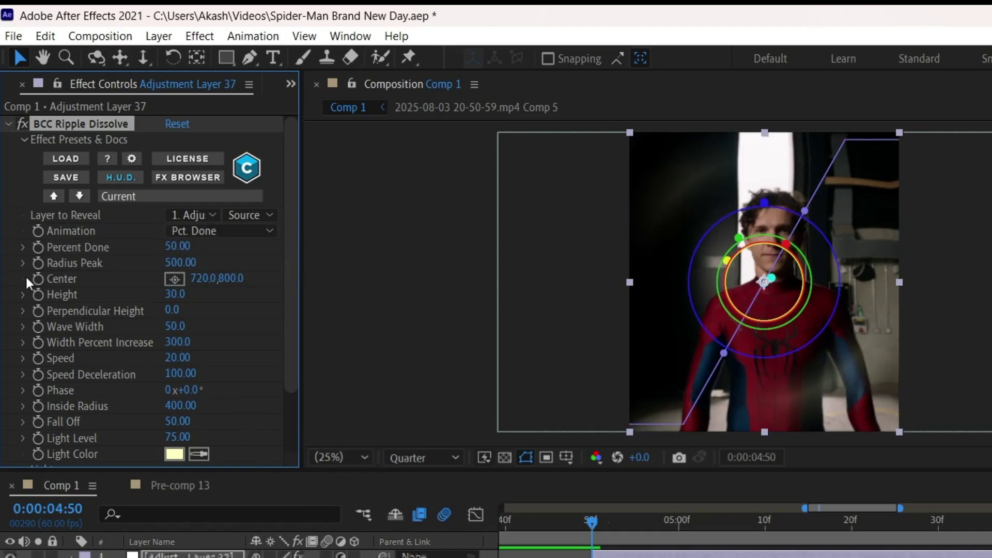
pyautogui.moveTo(171, 247); pyautogui.dragTo(334, 267)
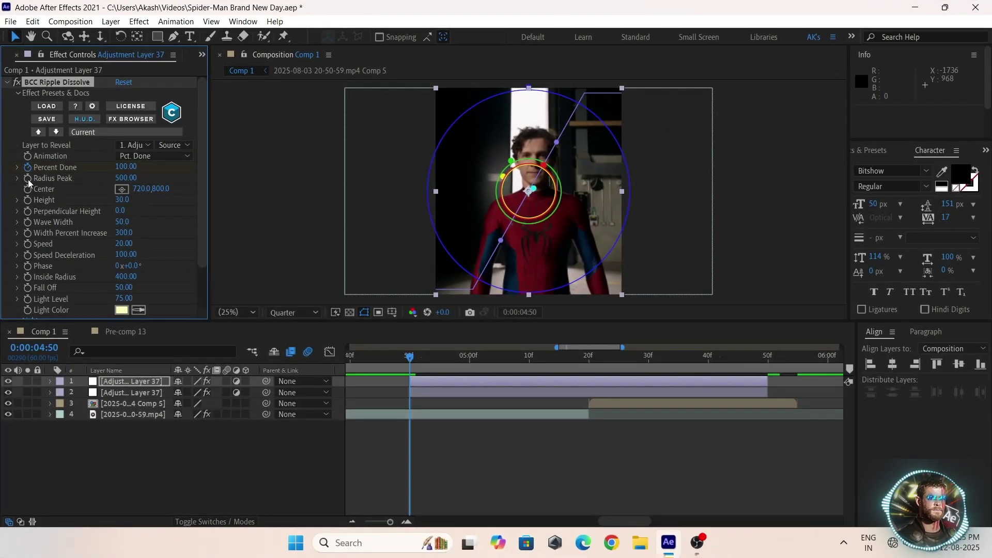
# Keyframe the ripple's Radius Peak at 500, and at 0:00:05:20 set Percent Done to 20 and Radius Peak to 1500.
pyautogui.press('u')
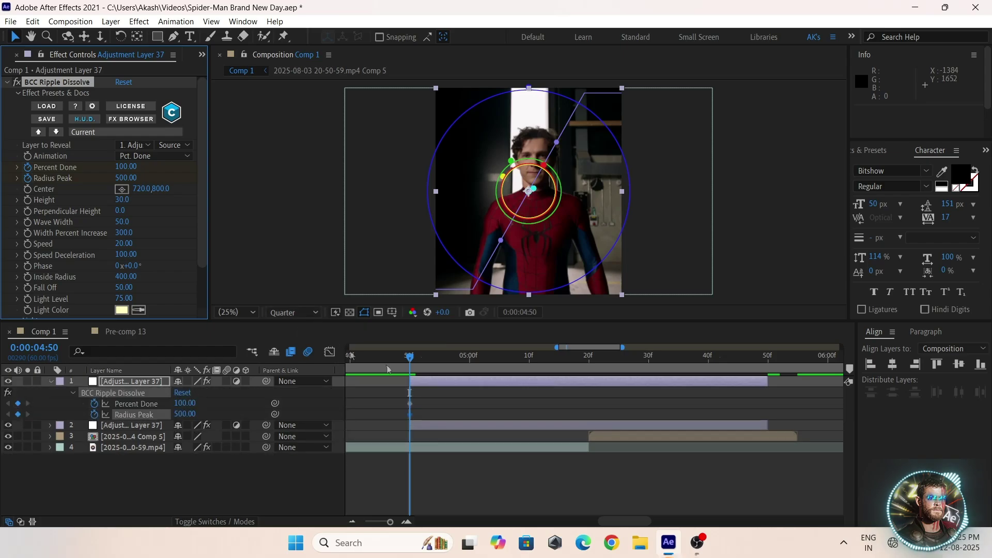
pyautogui.click(588, 367)
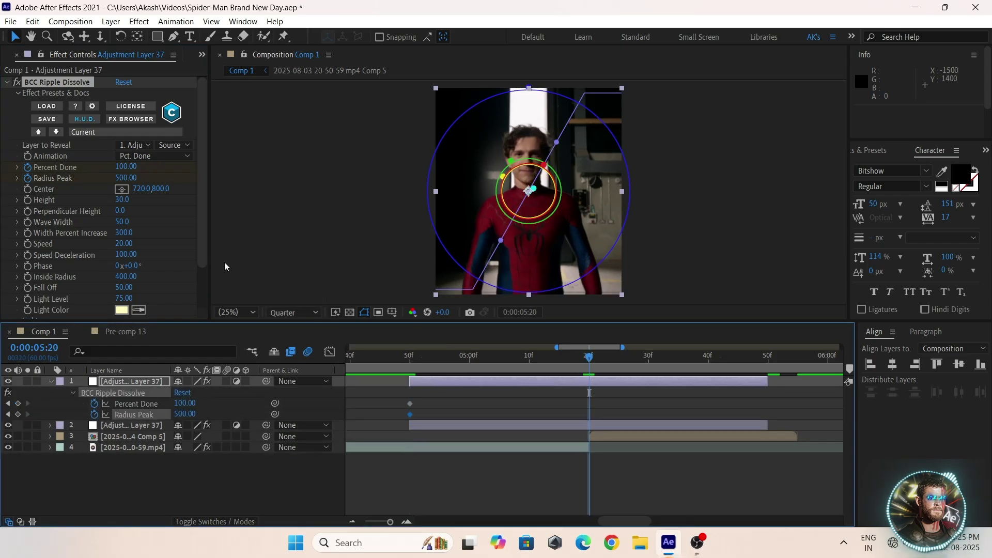
pyautogui.click(126, 168)
pyautogui.write('2')
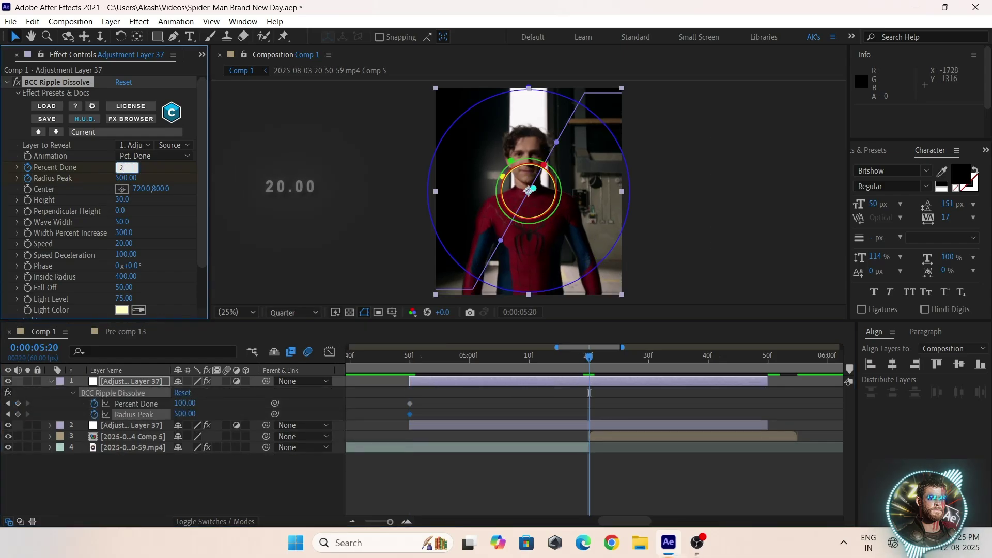
pyautogui.write('0')
pyautogui.press('Return')
pyautogui.click(126, 179)
pyautogui.write('1')
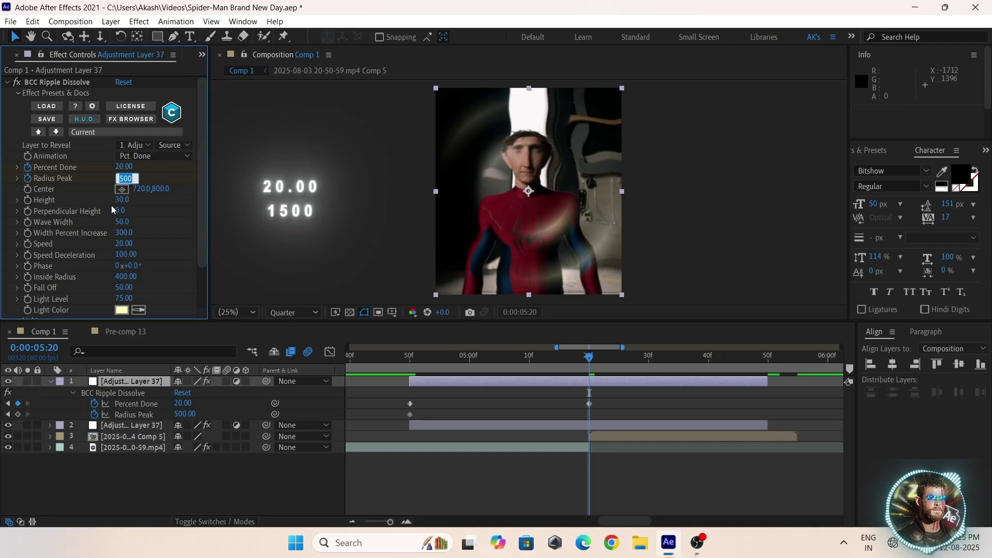
pyautogui.write('50')
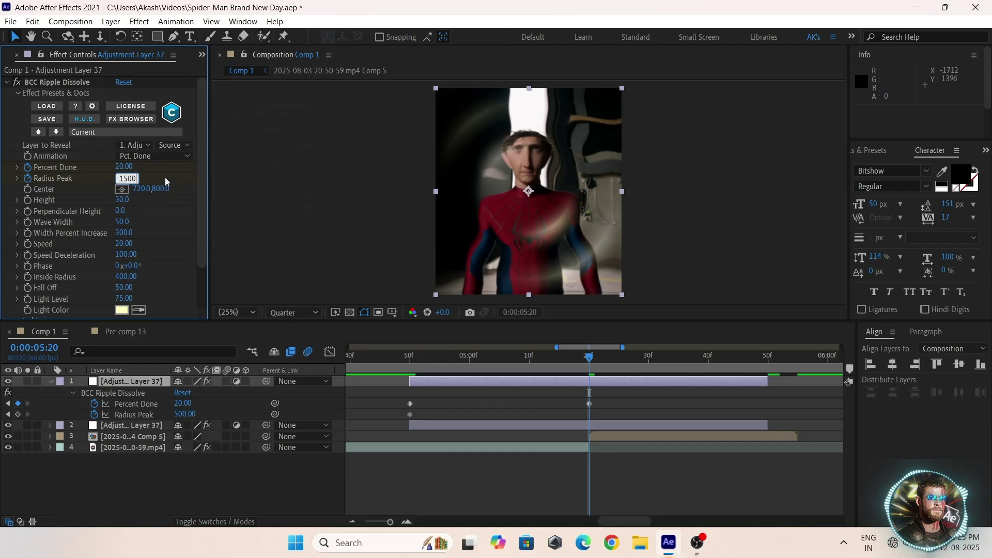
pyautogui.press('Return')
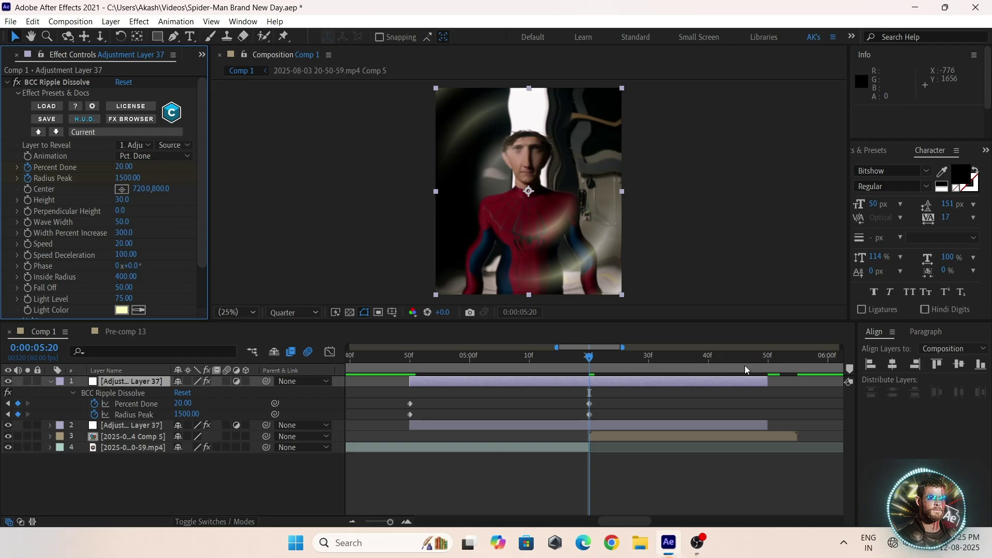
# At 0:00:05:50, set the ripple's Radius Peak to 500 and Percent Done to 100, and collapse the layer's keyframes.
pyautogui.moveTo(744, 369); pyautogui.dragTo(768, 408)
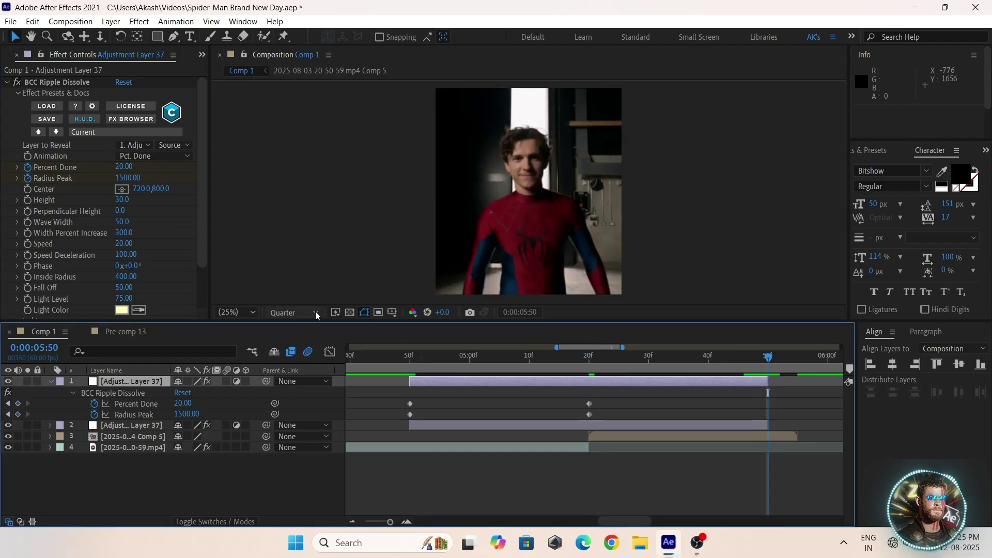
pyautogui.click(127, 178)
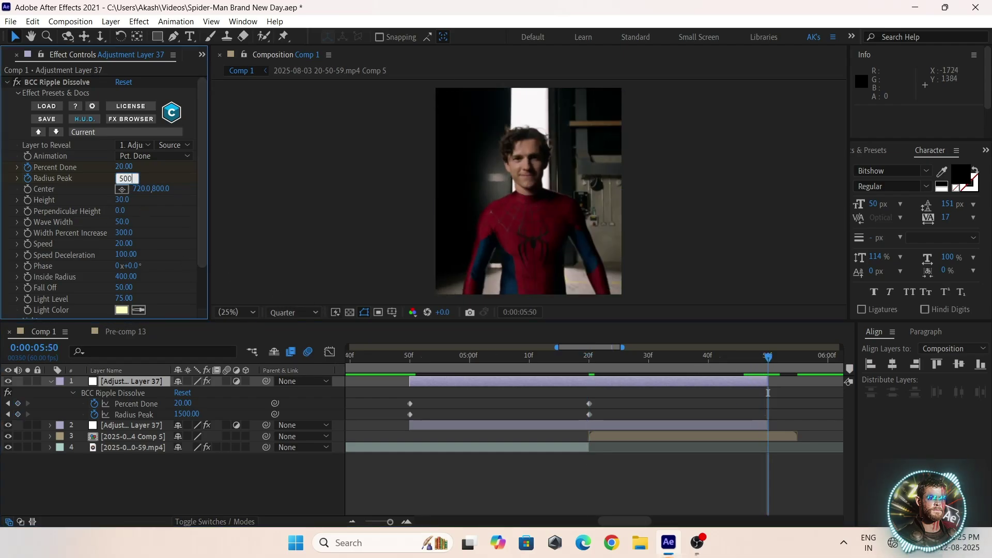
pyautogui.press('Return')
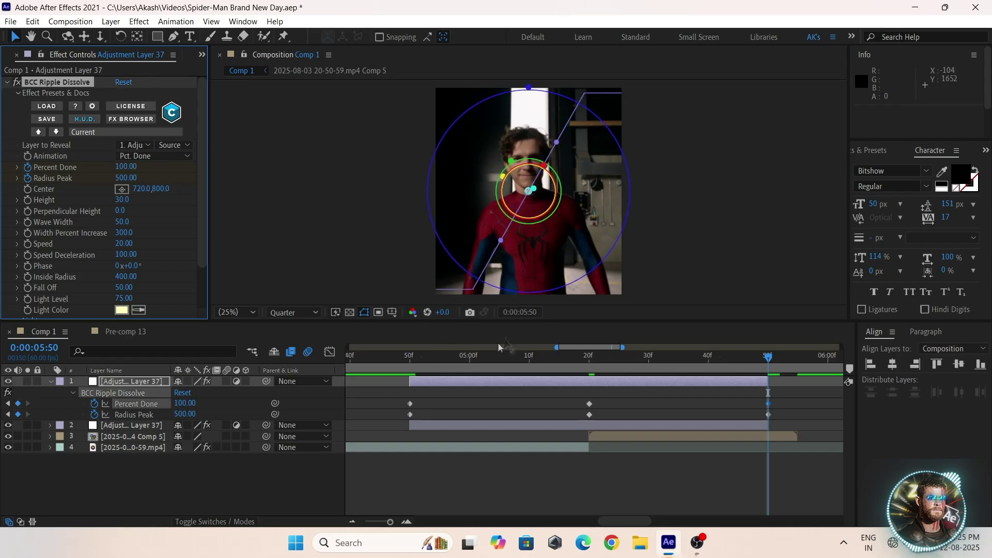
pyautogui.click(637, 494)
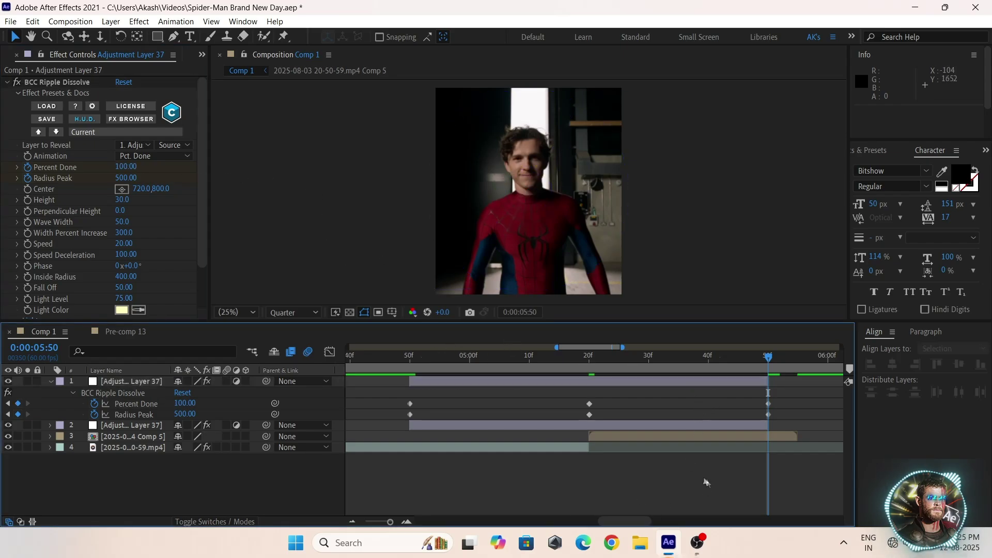
pyautogui.click(630, 379)
pyautogui.press('u')
pyautogui.click(516, 467)
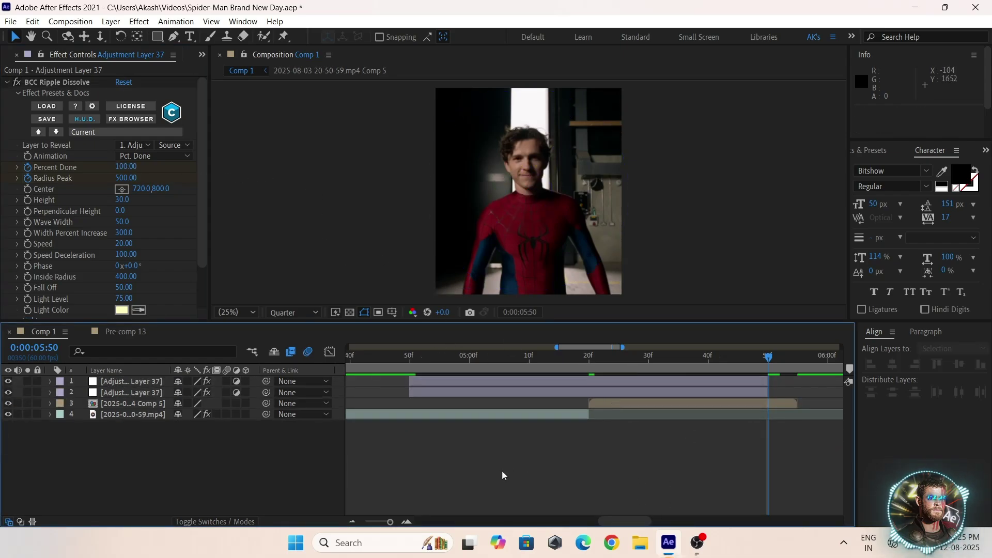
# Scrub through and play back the ripple transition across the cut.
pyautogui.moveTo(465, 357); pyautogui.dragTo(666, 439)
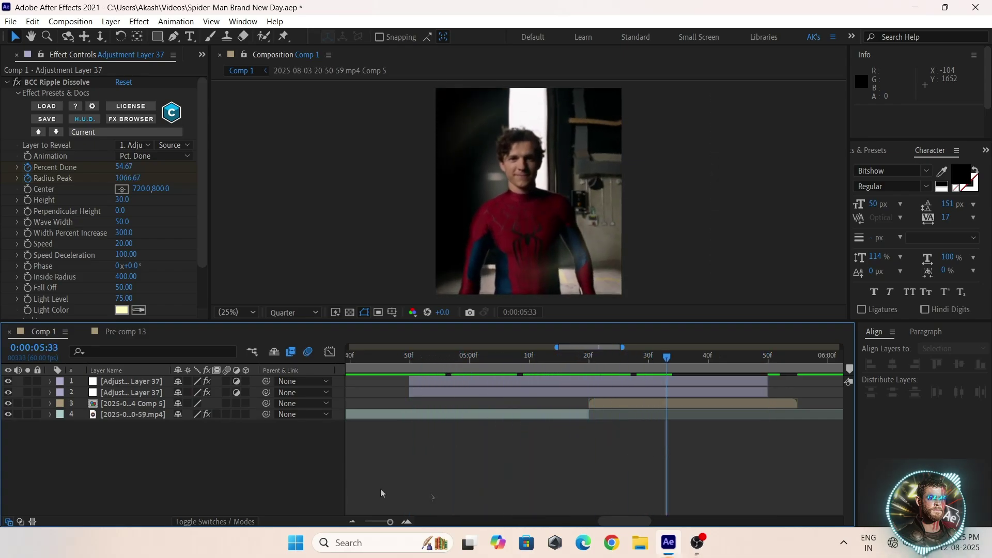
pyautogui.click(353, 522)
pyautogui.click(353, 522)
pyautogui.click(353, 522)
pyautogui.moveTo(434, 357); pyautogui.dragTo(346, 418)
pyautogui.press('space')
# Open the Input Frame Rate of the second clip's Twixtor Pro effect for editing, and add an adjustment layer directly above the clip.
pyautogui.click(126, 203)
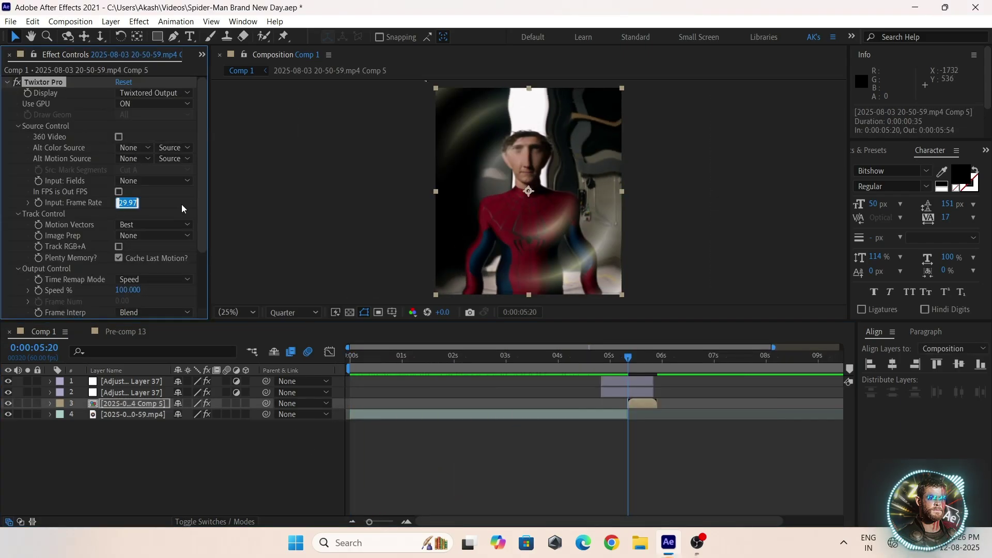
pyautogui.moveTo(647, 357); pyautogui.dragTo(770, 367)
pyautogui.click(8, 425)
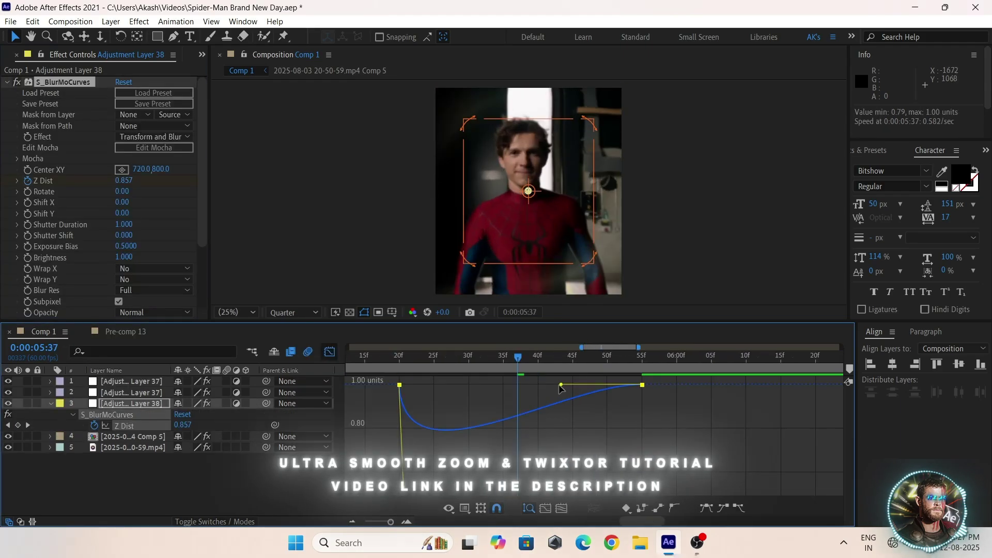
# Shape the S_BlurMoCurves Z Dist keyframes on the new adjustment layer into a smooth zoom curve, and preview the composition.
pyautogui.moveTo(640, 418); pyautogui.dragTo(638, 476)
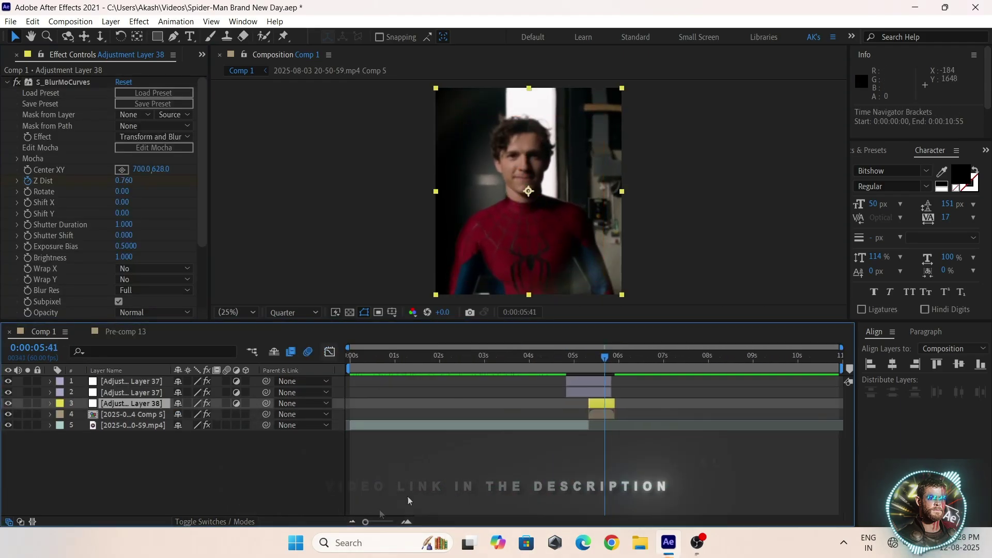
pyautogui.press('space')
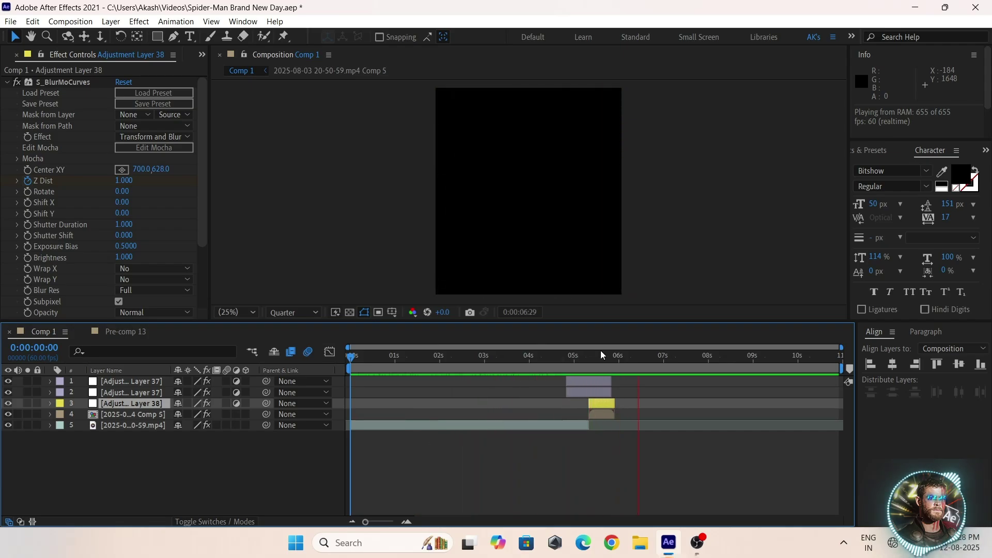
pyautogui.click(468, 361)
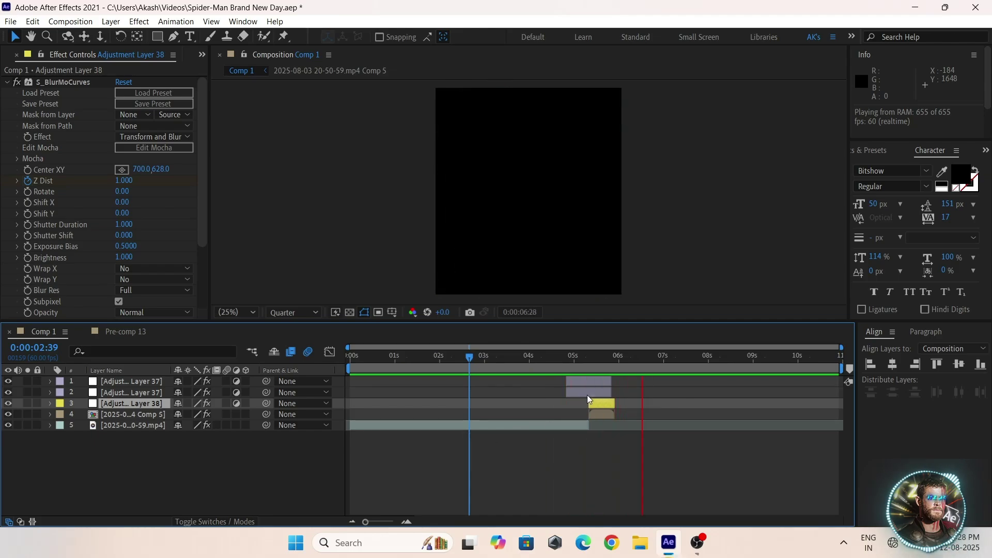
pyautogui.press('space')
# At 0:00:05:25, set the BCC Ripple Dissolve Light Color on the top adjustment layer to red (FF0000).
pyautogui.click(593, 357)
pyautogui.click(583, 381)
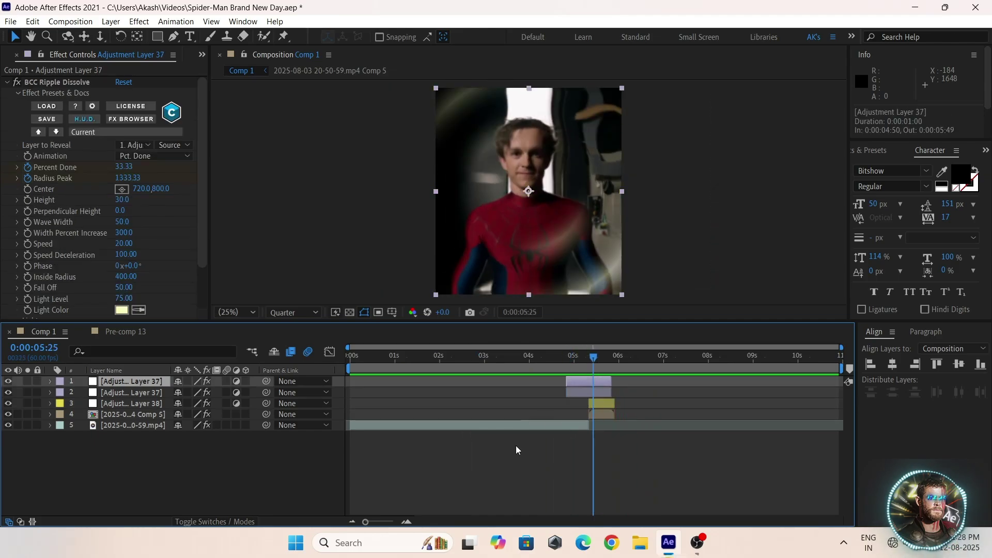
pyautogui.click(116, 311)
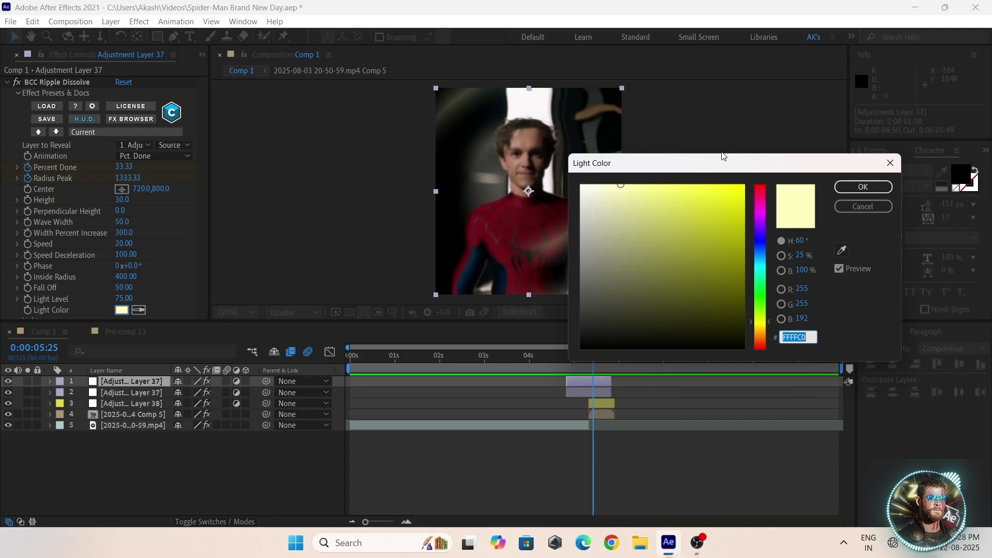
pyautogui.moveTo(722, 156); pyautogui.dragTo(761, 124)
pyautogui.click(800, 155)
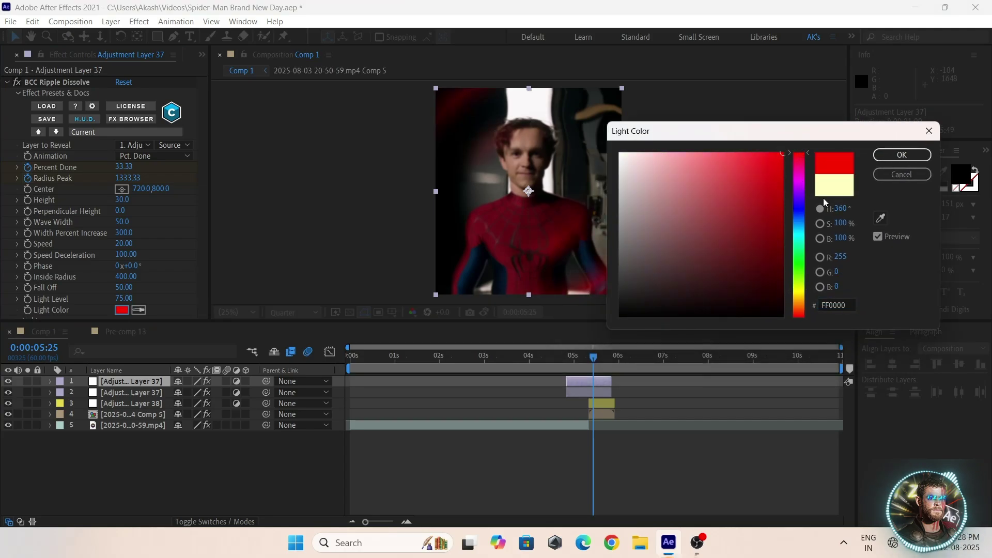
pyautogui.click(910, 156)
# Preview the transition with the red ripple light from just before the adjustment layers.
pyautogui.moveTo(574, 357); pyautogui.dragTo(593, 392)
pyautogui.click(560, 448)
pyautogui.click(562, 361)
pyautogui.press('space')
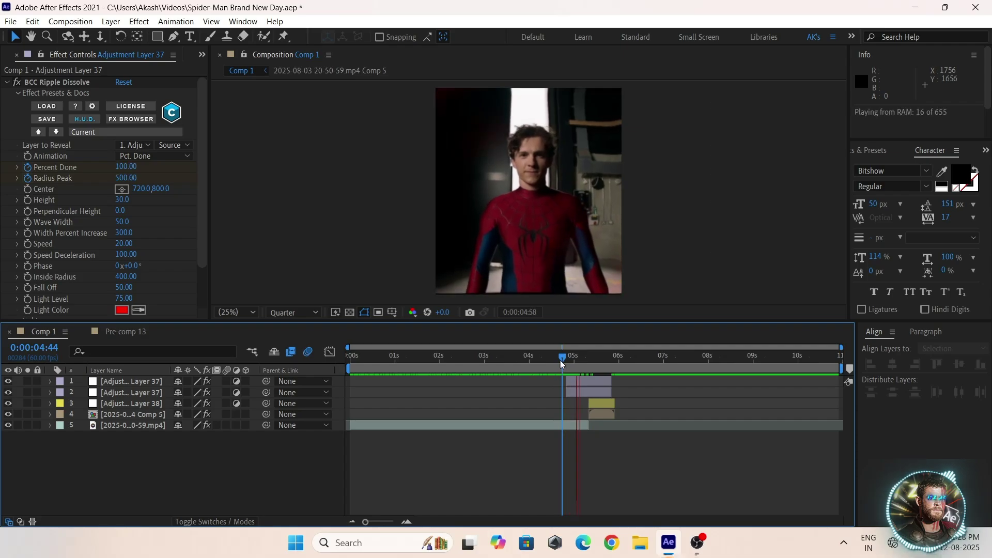
pyautogui.moveTo(559, 360); pyautogui.dragTo(578, 376)
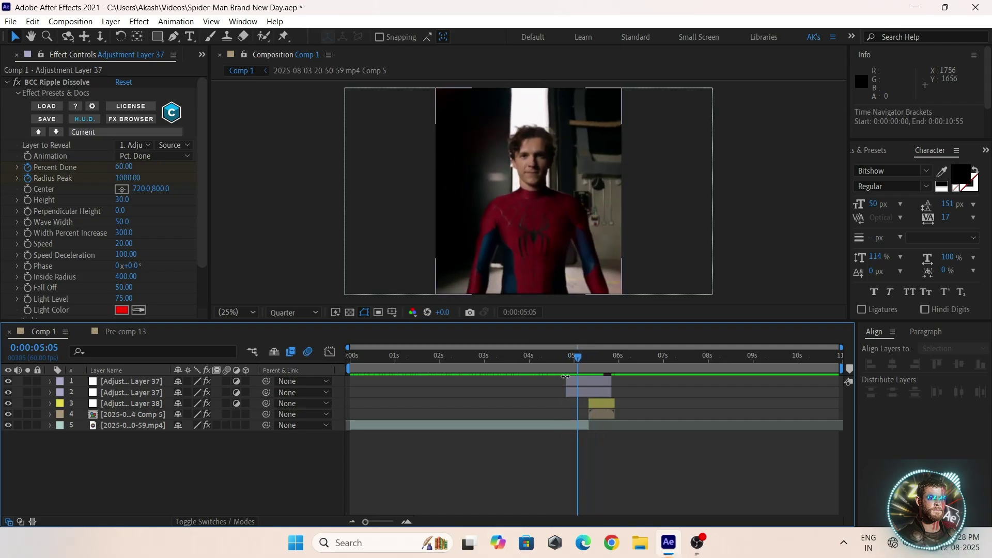
# Change the BCC Ripple Dissolve Light Color on the top adjustment layer to yellow.
pyautogui.click(584, 381)
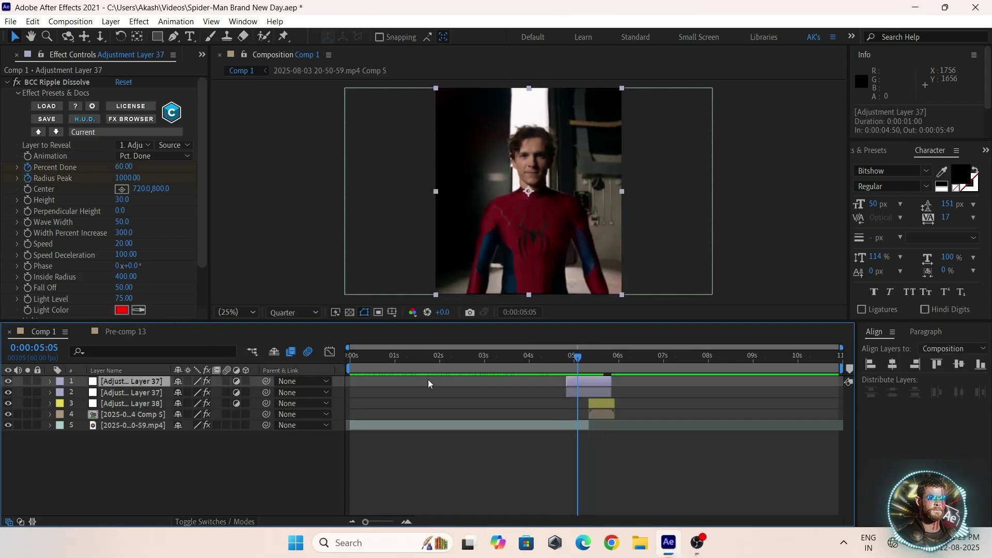
pyautogui.scroll(-1, 148, 251)
pyautogui.click(121, 281)
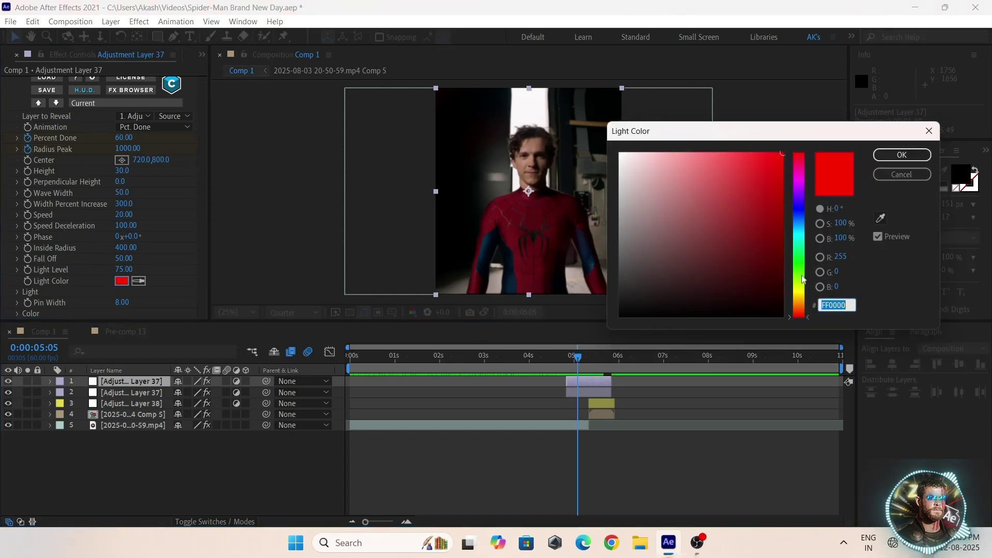
pyautogui.click(801, 293)
pyautogui.click(901, 155)
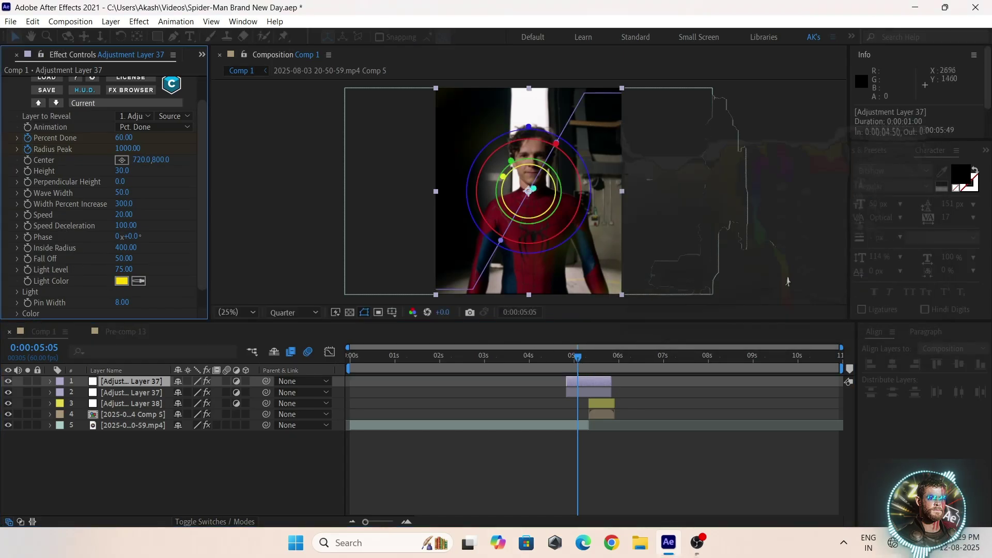
# Play back the transition with the yellow ripple light.
pyautogui.click(568, 361)
pyautogui.press('space')
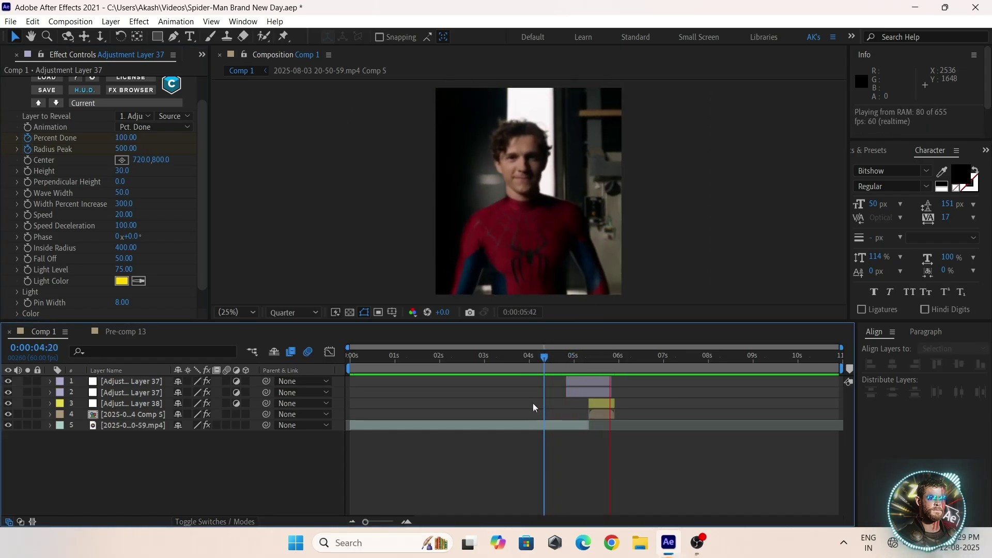
pyautogui.press('space')
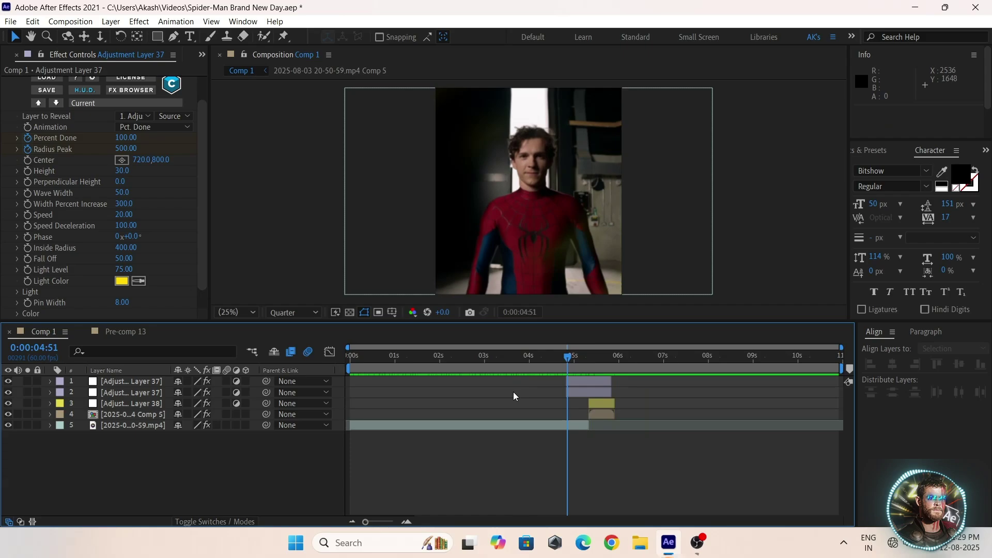